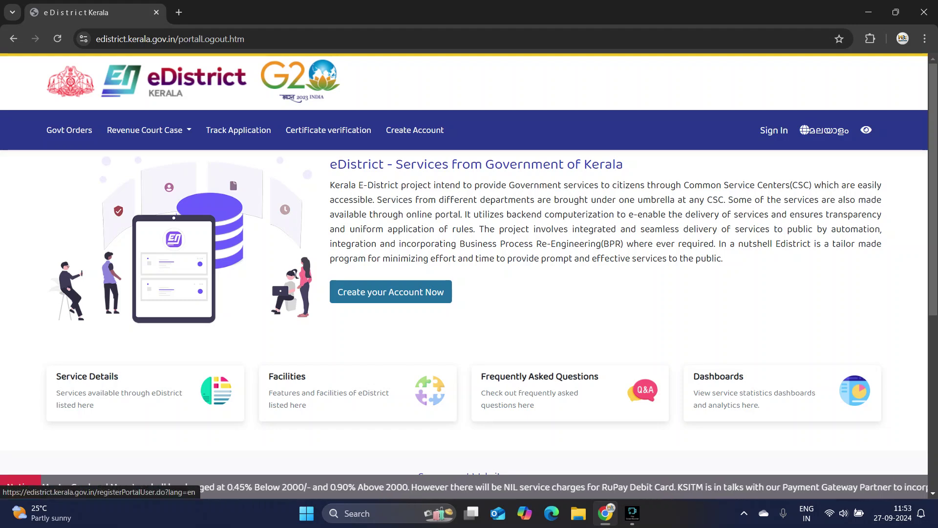
Open the account creation form and examine its personal details, date of birth calendar, login, password recovery and consent sections
click(390, 292)
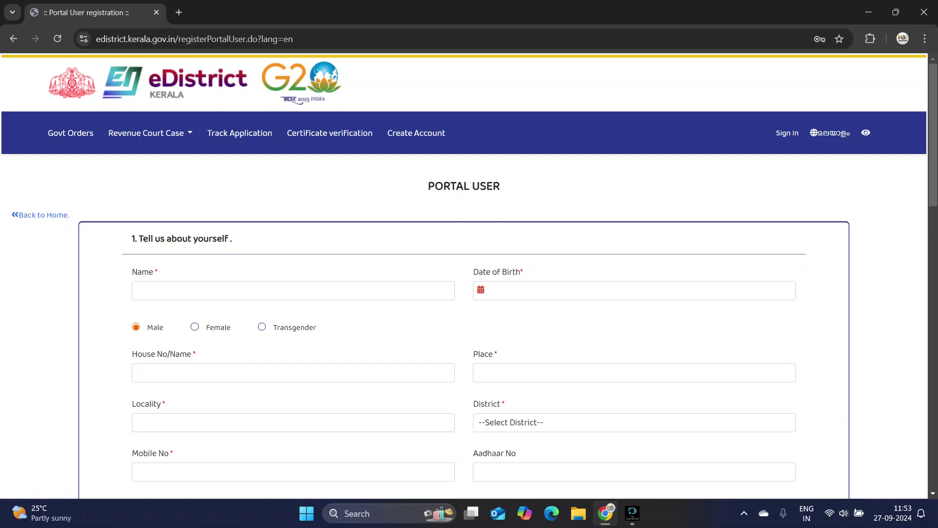
click(481, 290)
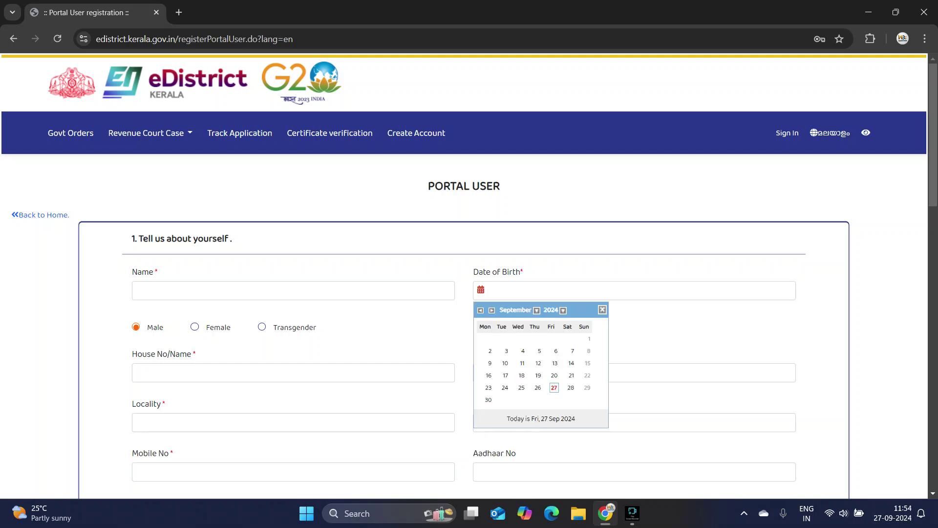
click(563, 310)
click(563, 310)
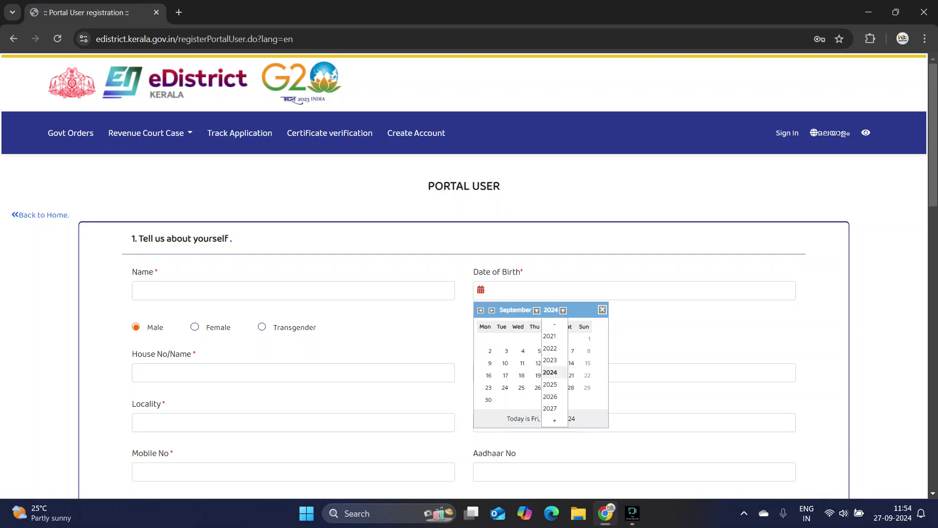
click(602, 309)
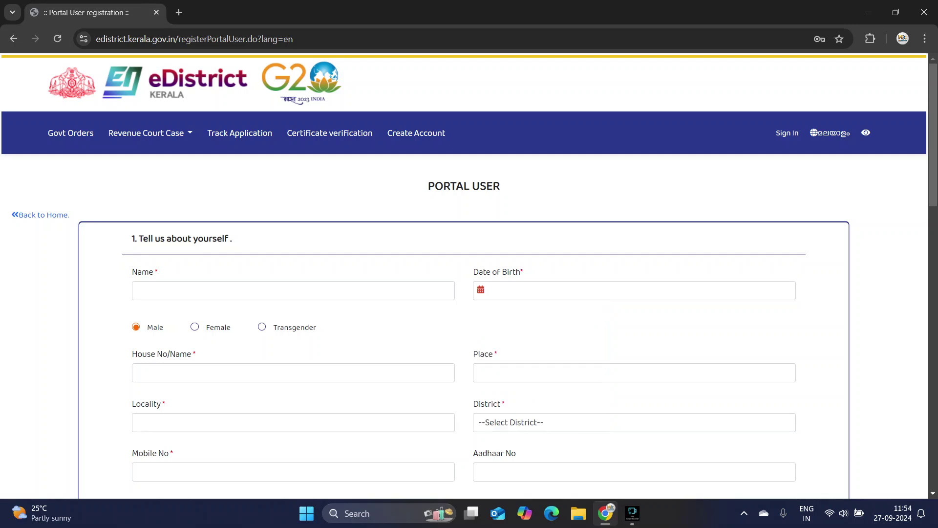
scroll(464, 273, down, 5)
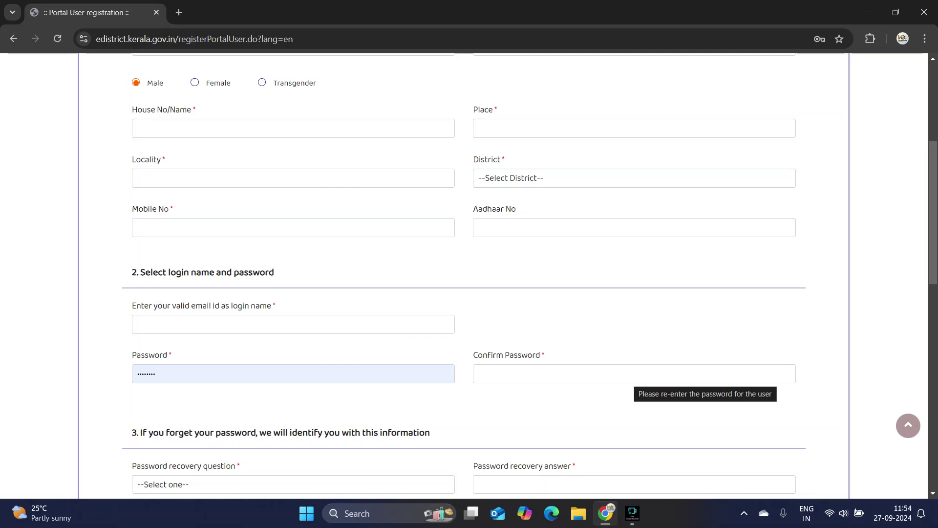
scroll(469, 273, down, 5)
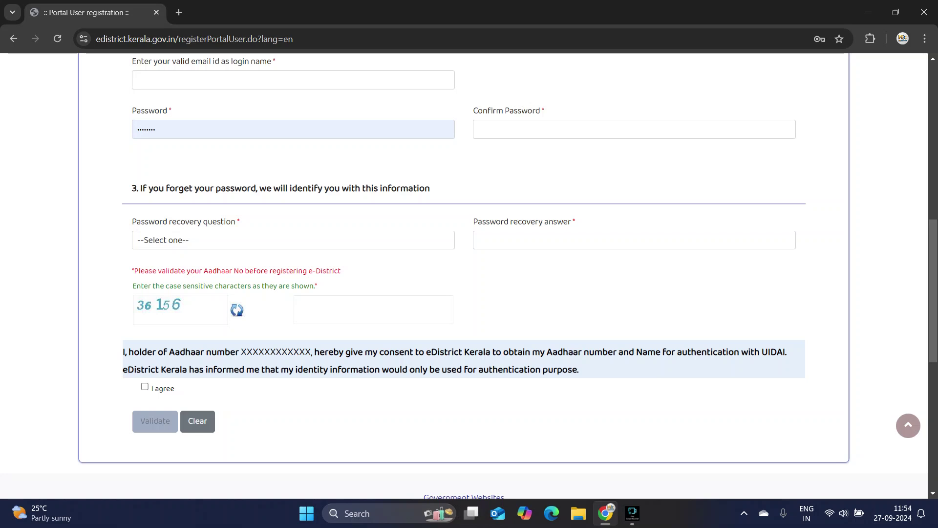
key(Home)
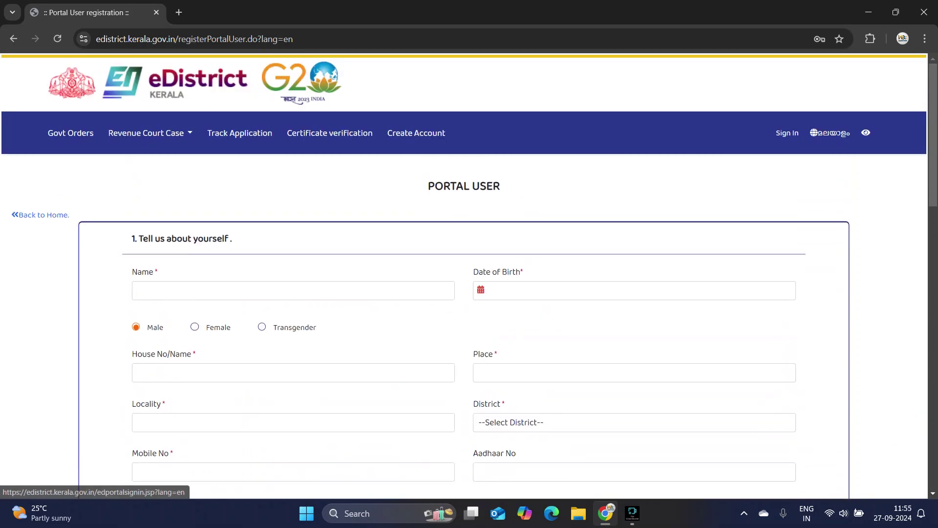
Sign in as a portal user with the saved login name and password plus the captcha code, and dismiss the saved-password warning
click(787, 133)
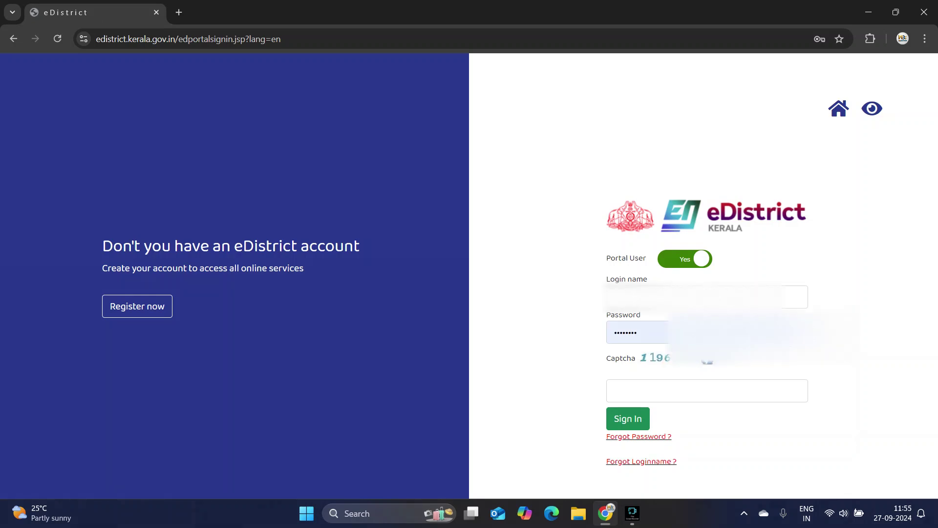
click(707, 297)
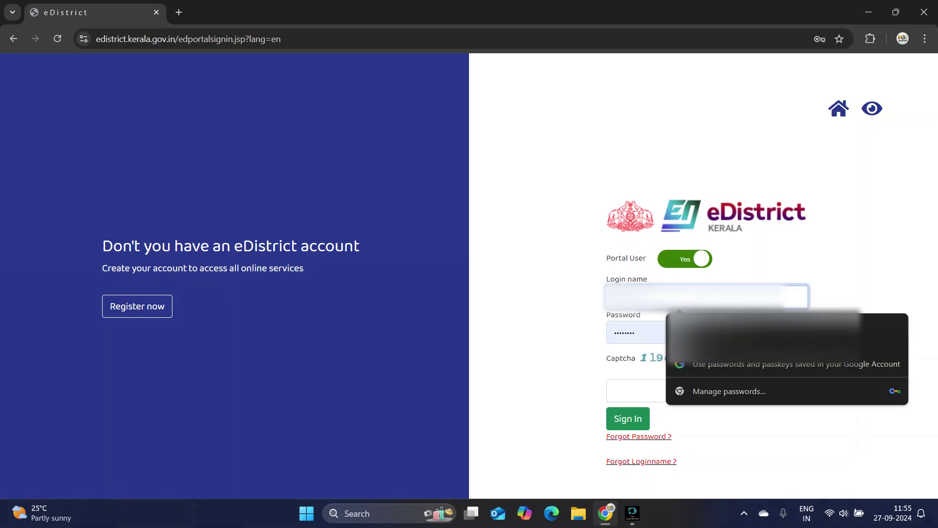
key(Escape)
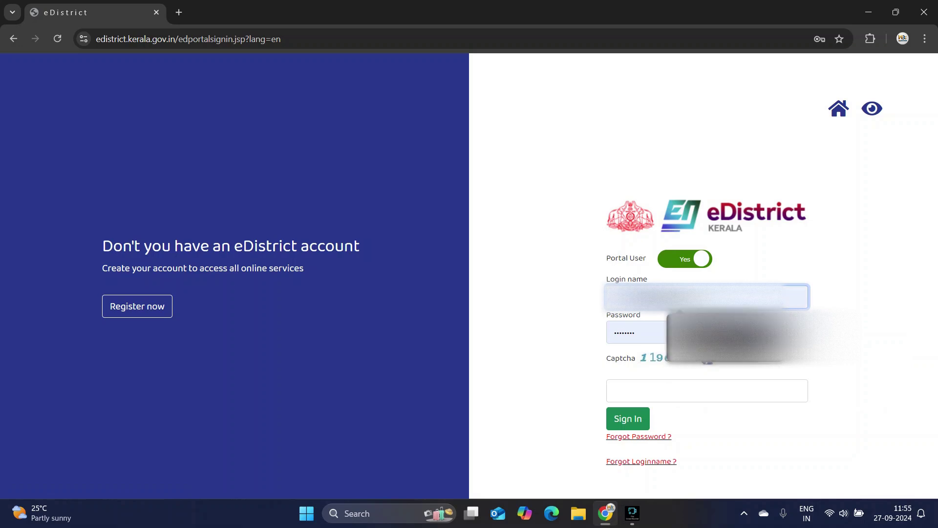
click(707, 390)
text(1196)
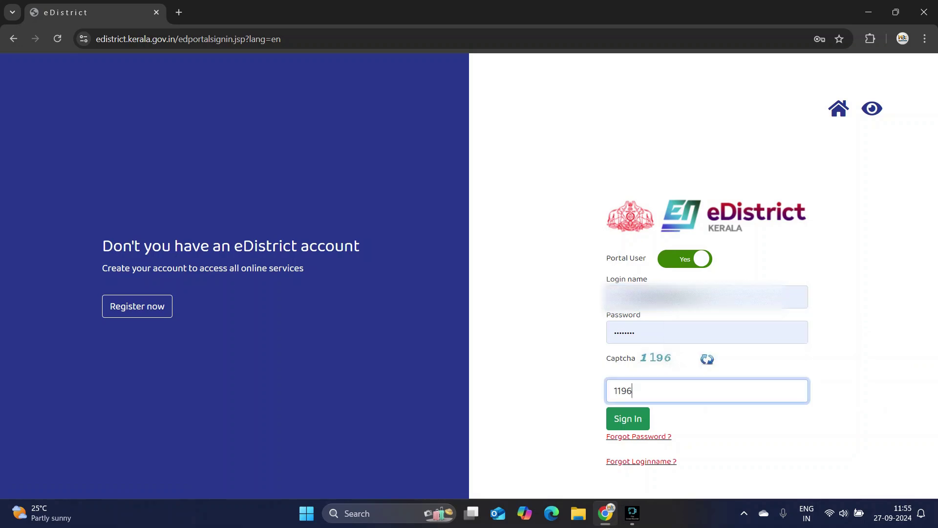
key(Return)
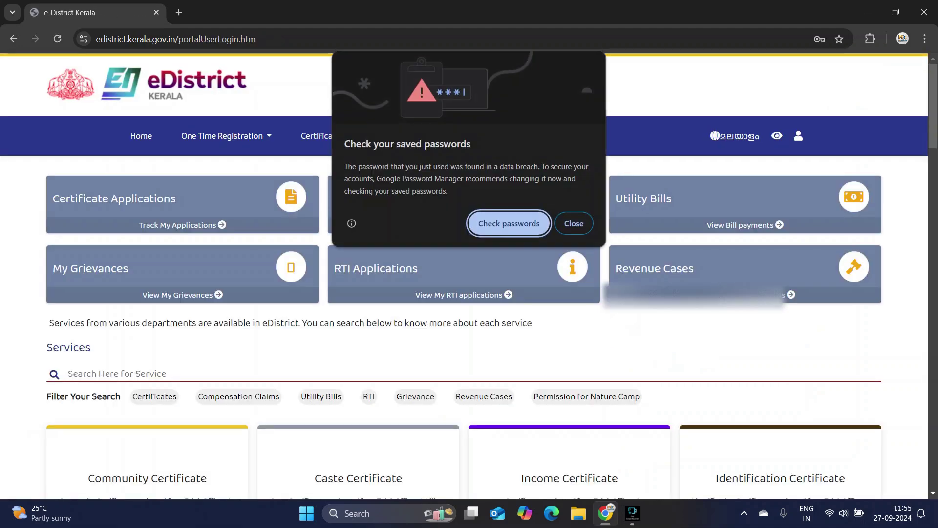
click(574, 223)
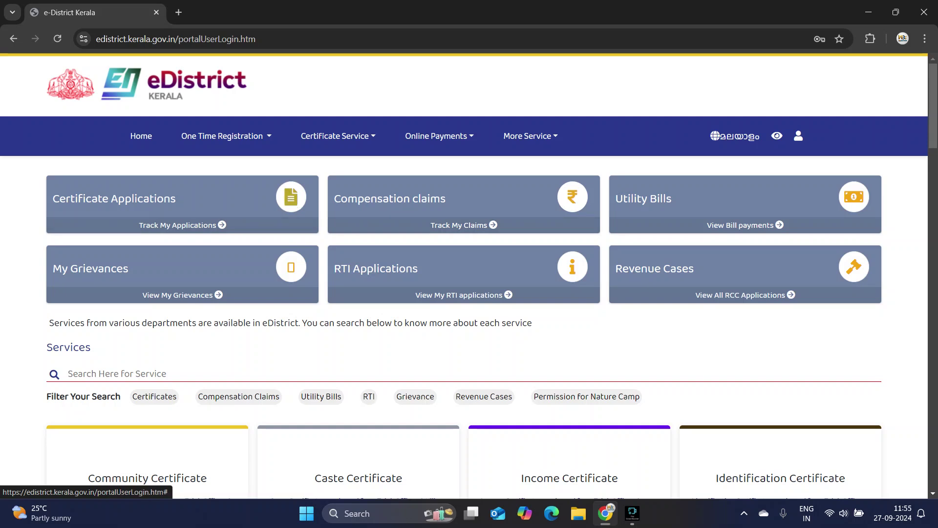
Open the one-time Applicant Registration form and examine its address, personal details and ID fields down to the submission options
click(226, 136)
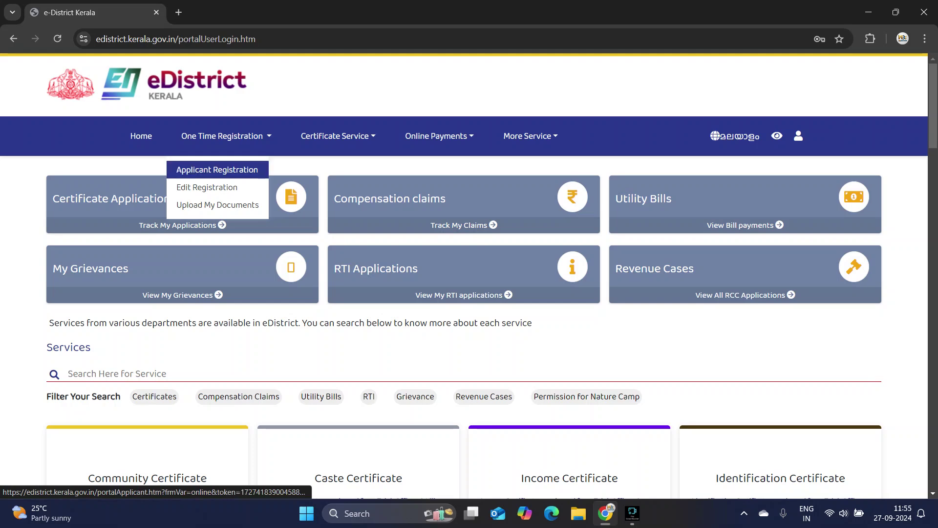
click(217, 170)
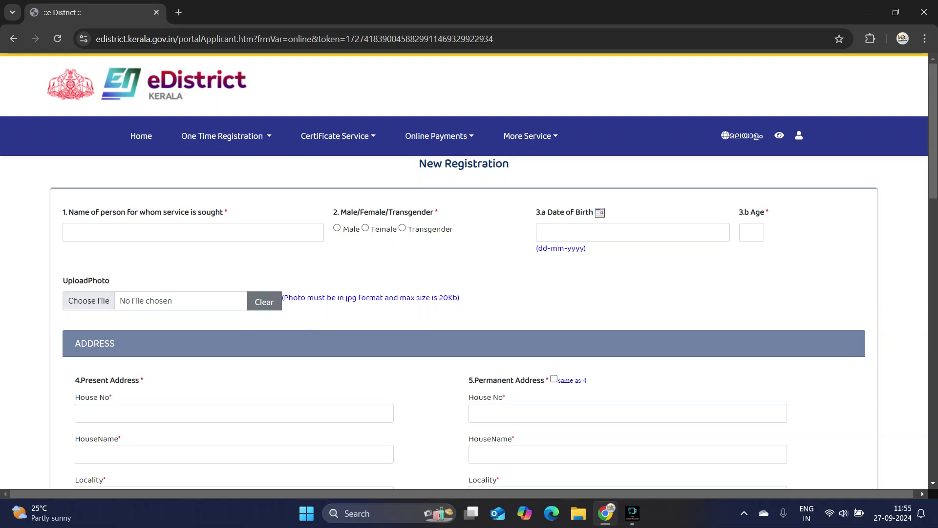
scroll(464, 269, down, 5)
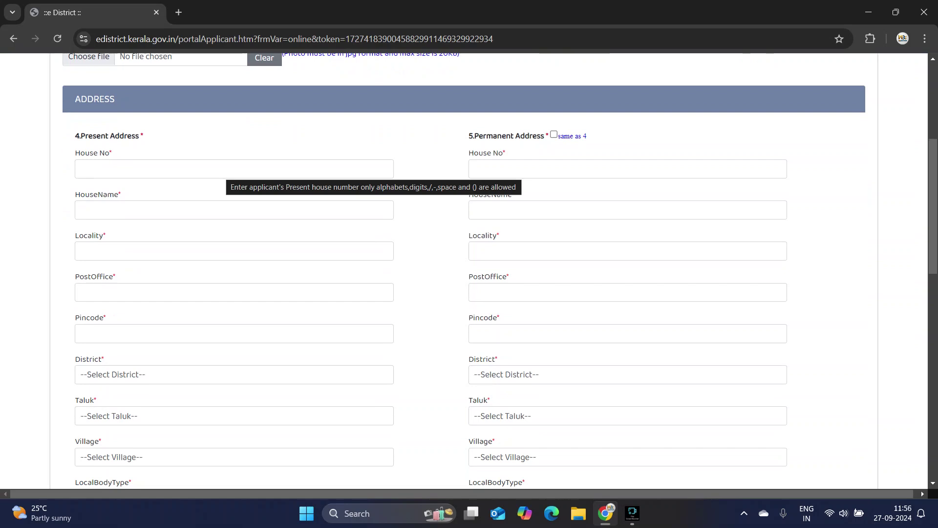
scroll(229, 171, down, 9)
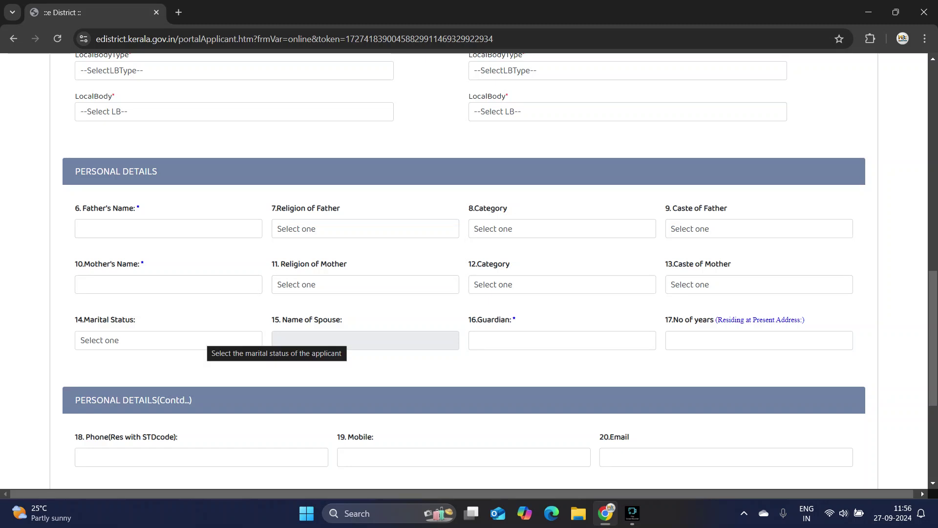
scroll(469, 266, down, 3)
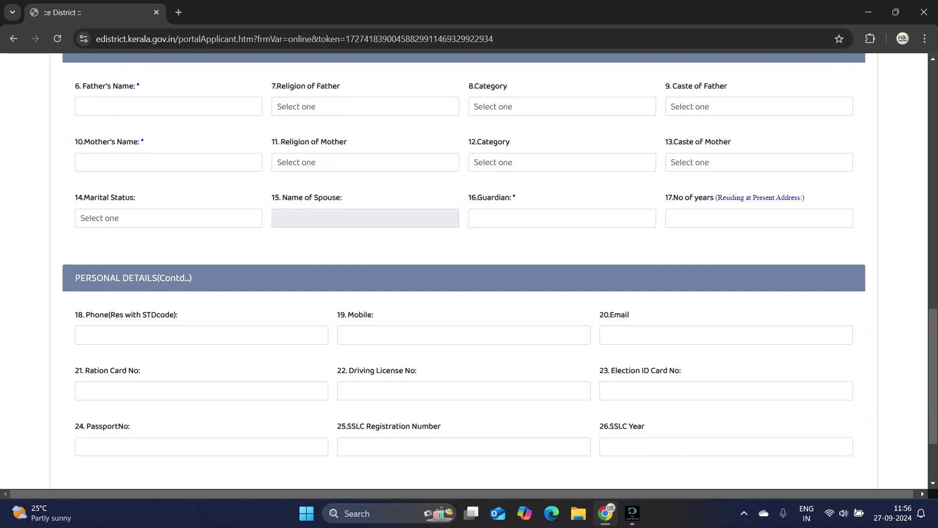
scroll(469, 267, down, 2)
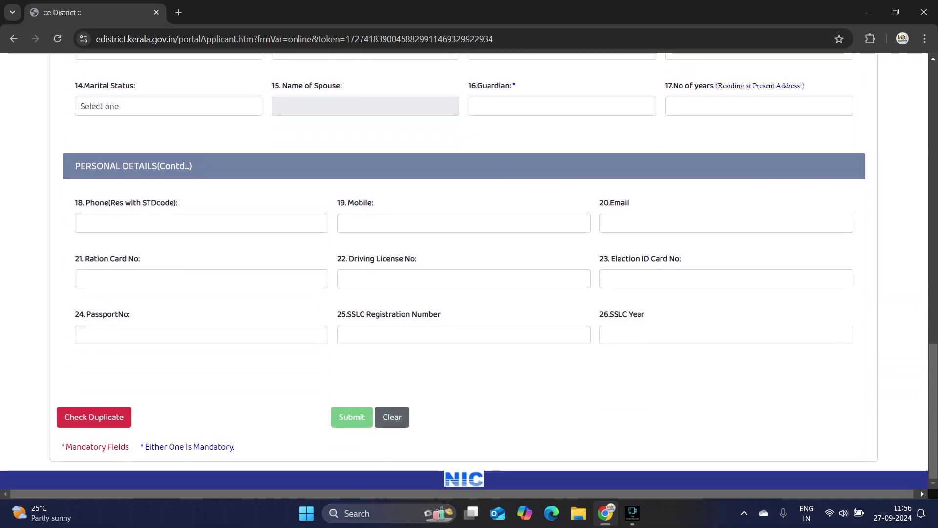
key(Home)
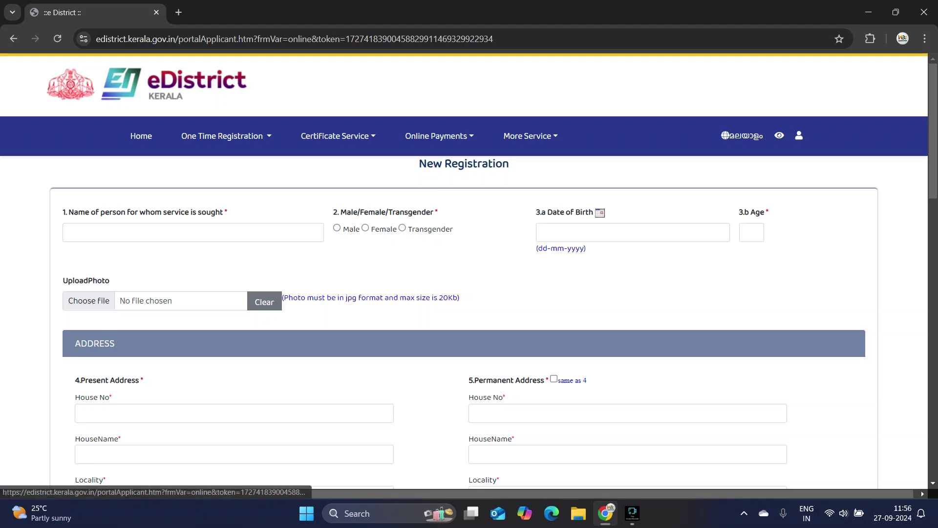
Open Edit Registration to review the existing applicant's details, and return to the Applicant Registration form
mouse_move(439, 136)
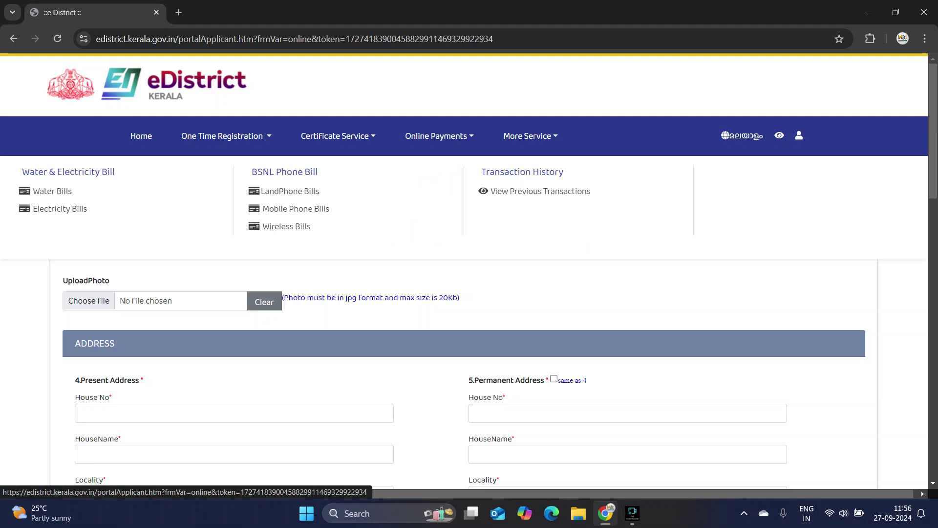
mouse_move(337, 136)
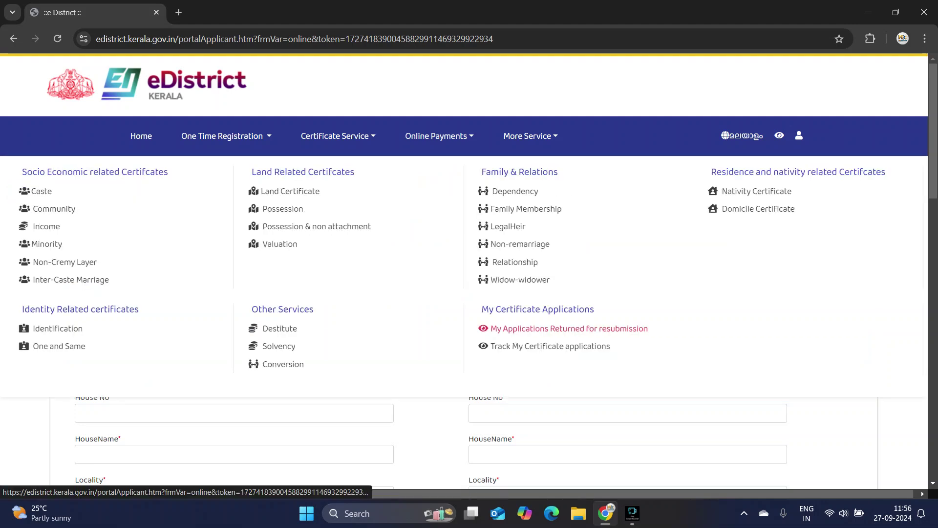
mouse_move(222, 136)
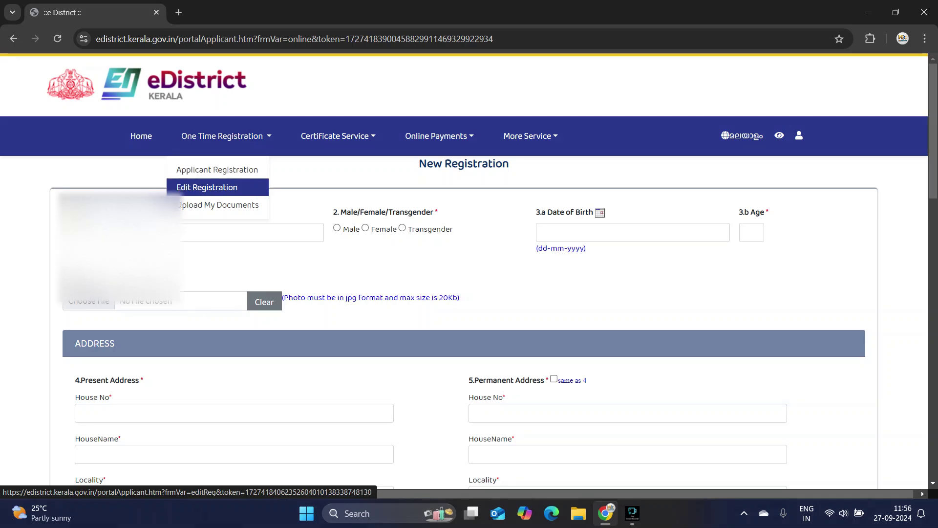
click(206, 188)
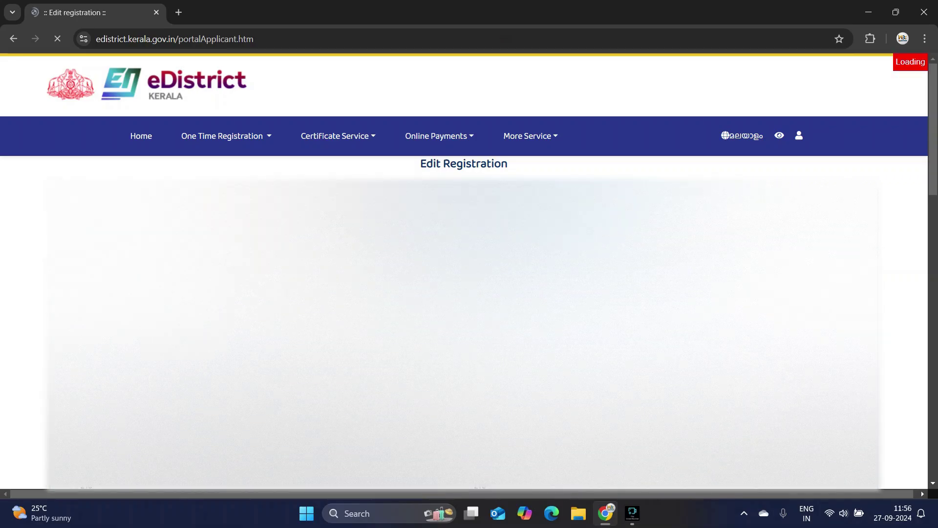
scroll(465, 293, down, 15)
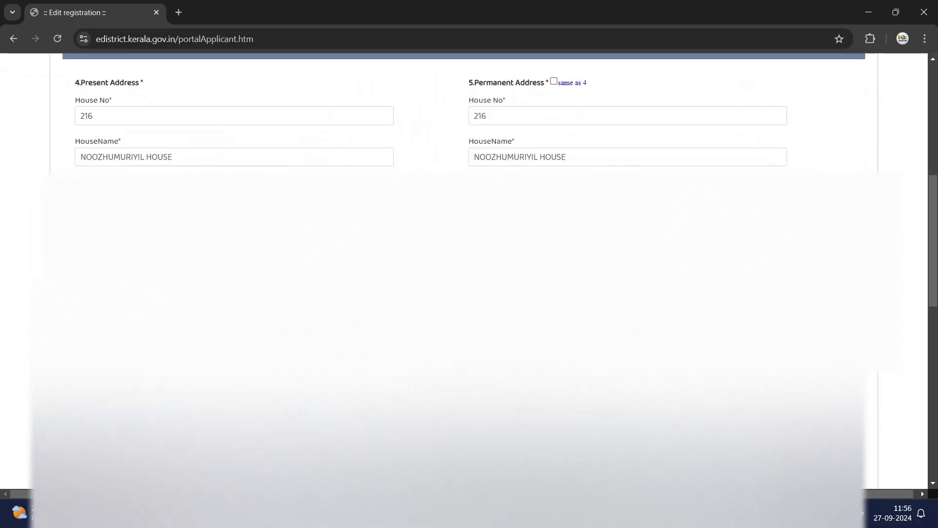
scroll(464, 293, up, 10)
scroll(464, 293, up, 10)
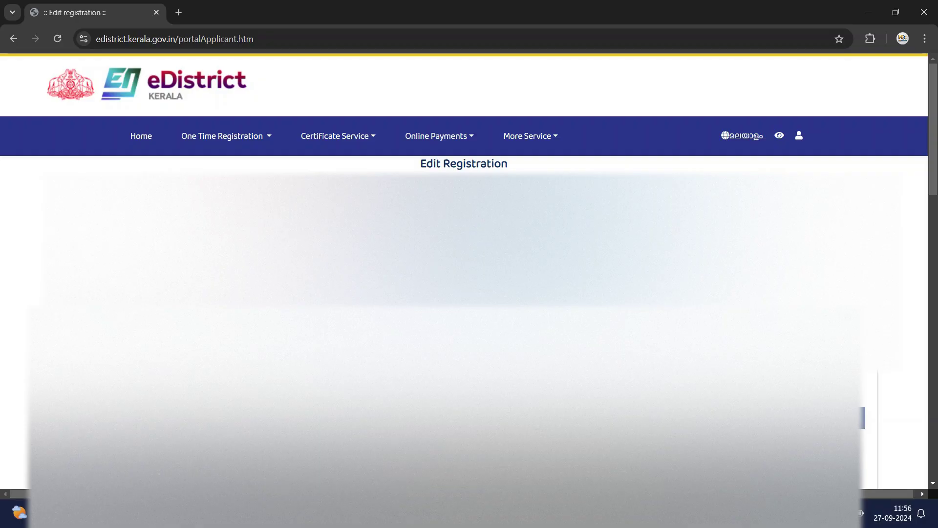
click(225, 136)
click(217, 170)
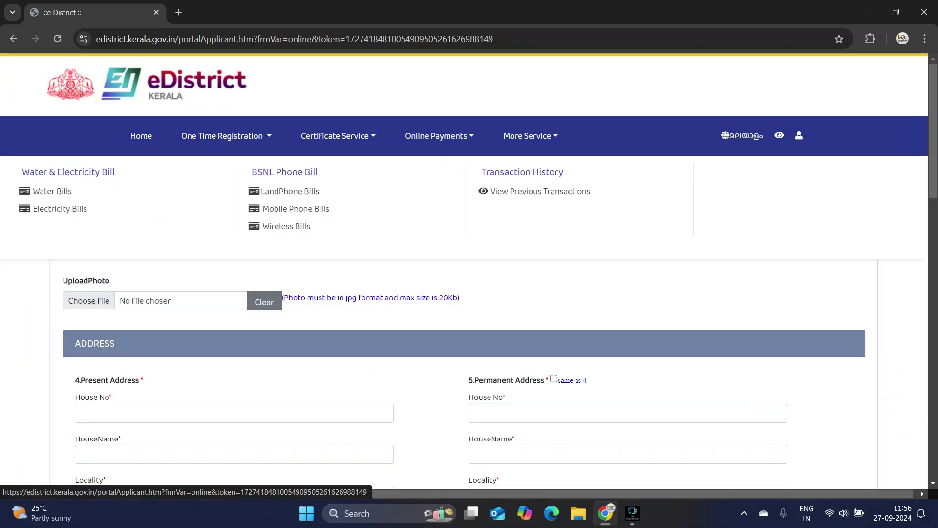
Open the Income certificate application, acknowledge the pending application notice, and keep State Purpose as the certificate purpose
mouse_move(338, 135)
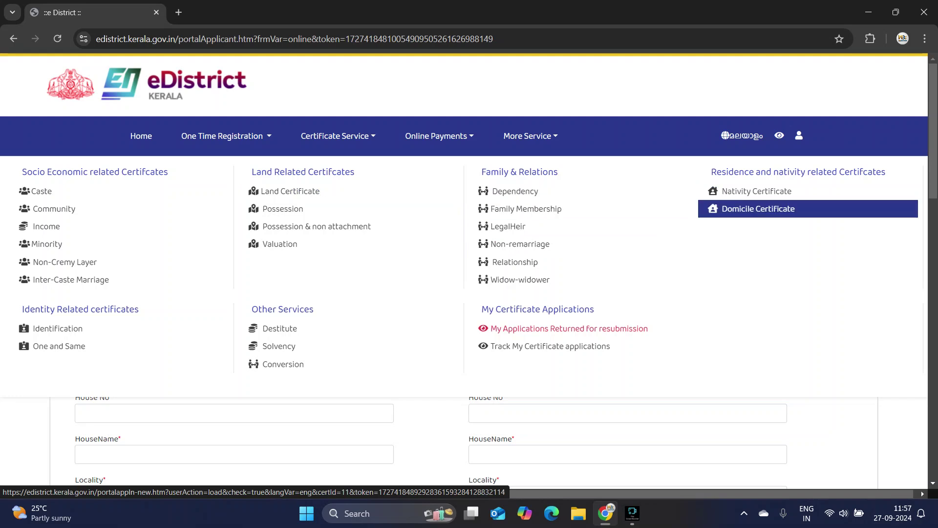
click(47, 225)
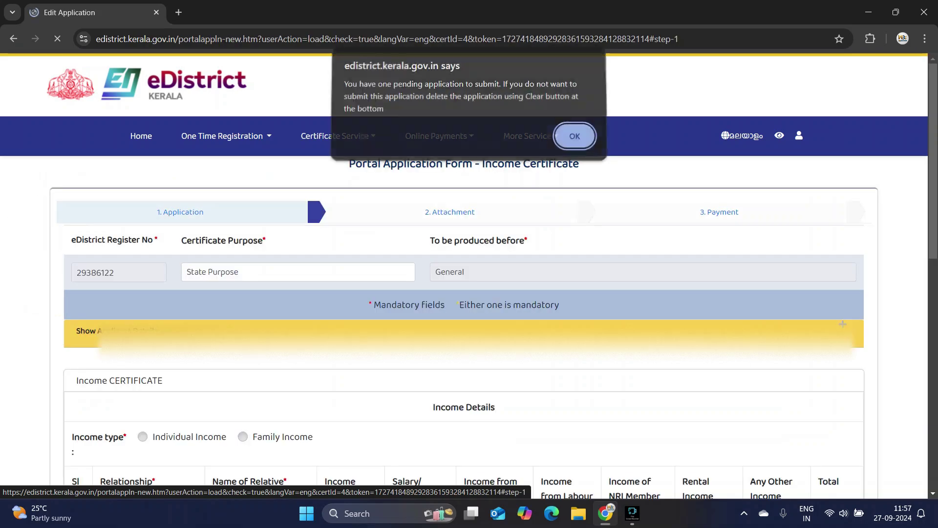
key(Return)
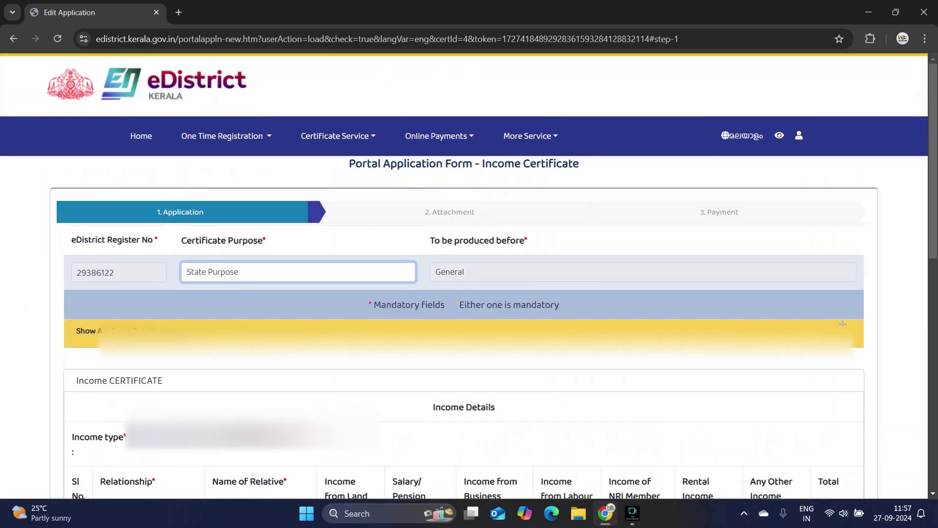
click(298, 272)
key(Return)
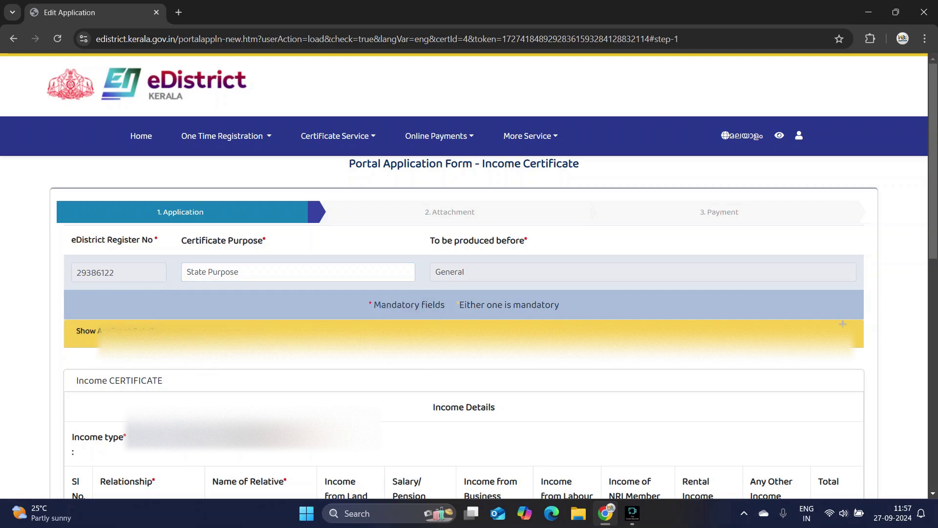
Examine the relationship options in the income details table, and review the property details and declaration sections
scroll(469, 276, down, 3)
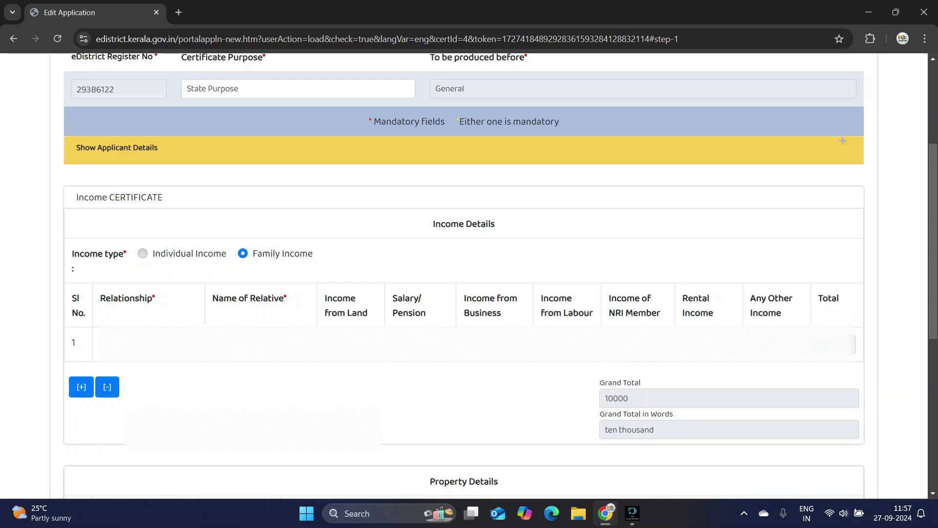
click(152, 344)
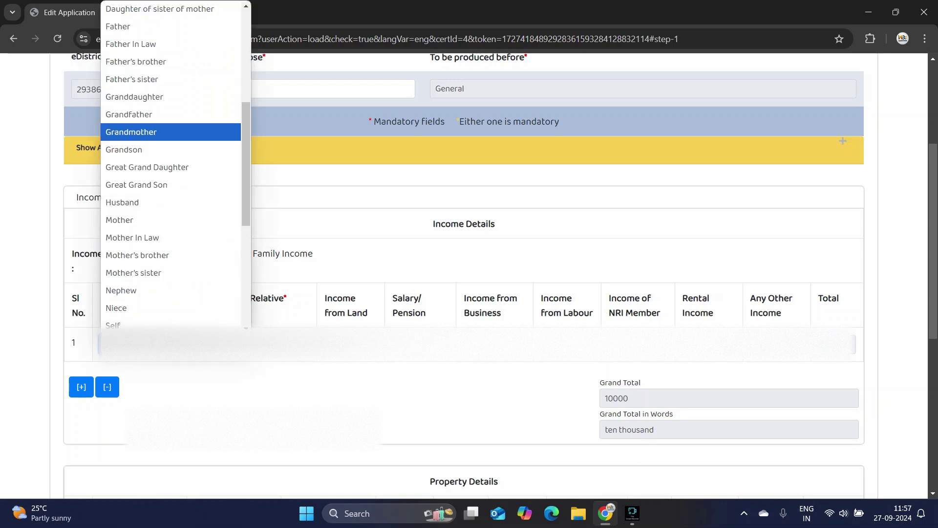
click(147, 220)
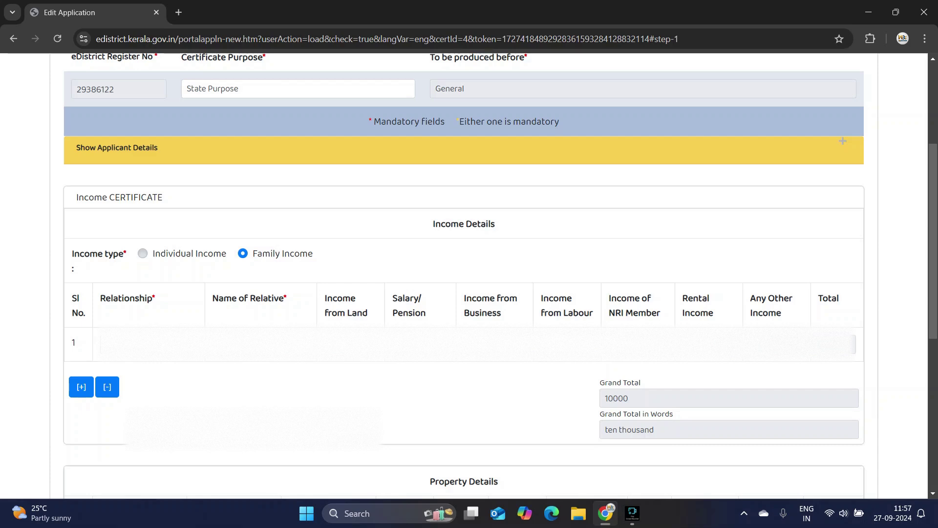
scroll(469, 273, down, 5)
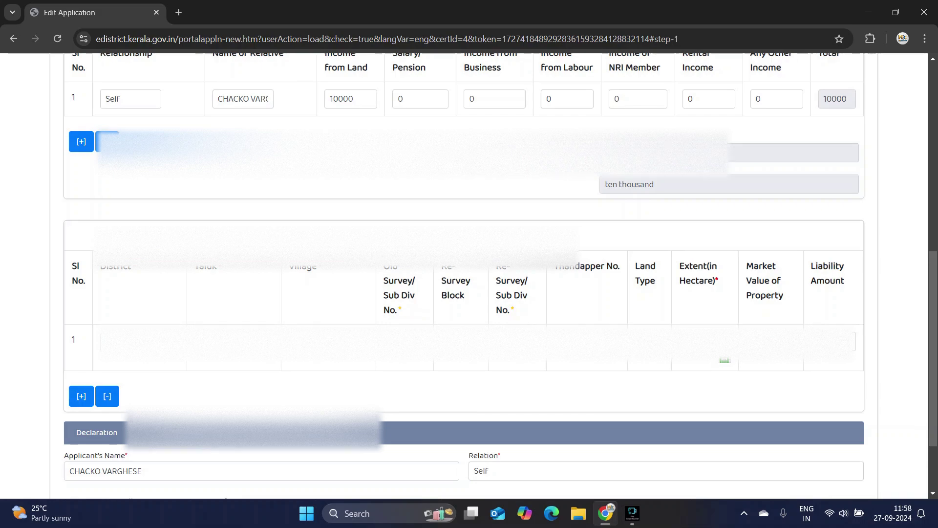
Add two blank rows to the property details table, and proceed from the application form to the attachment stage
scroll(464, 274, down, 2)
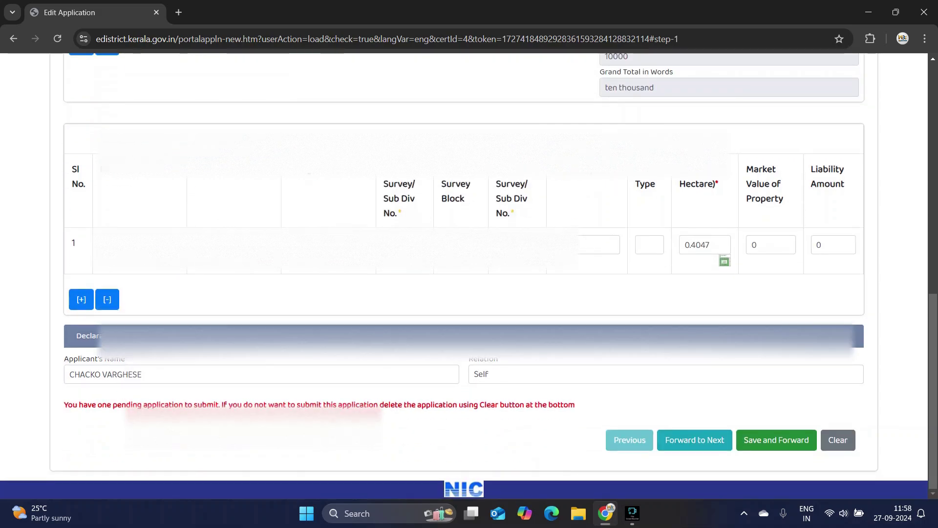
click(81, 299)
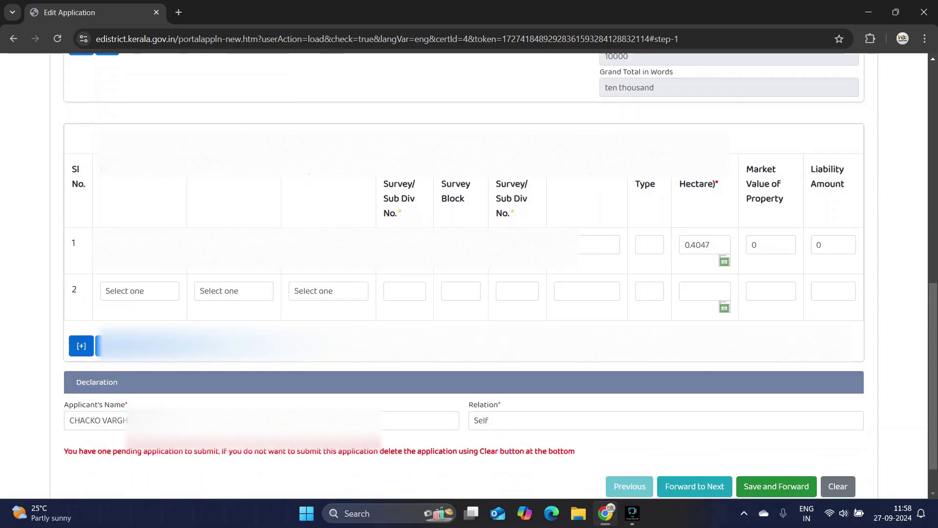
click(81, 345)
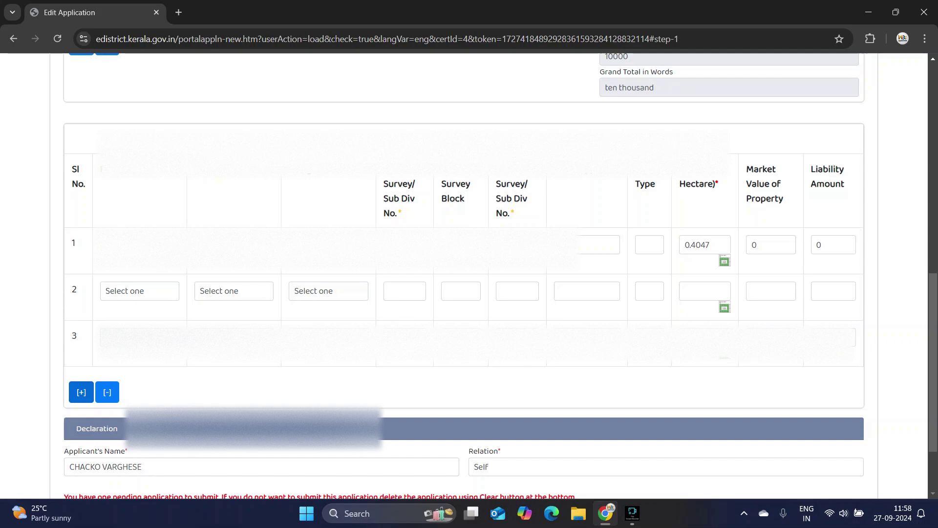
scroll(464, 273, up, 9)
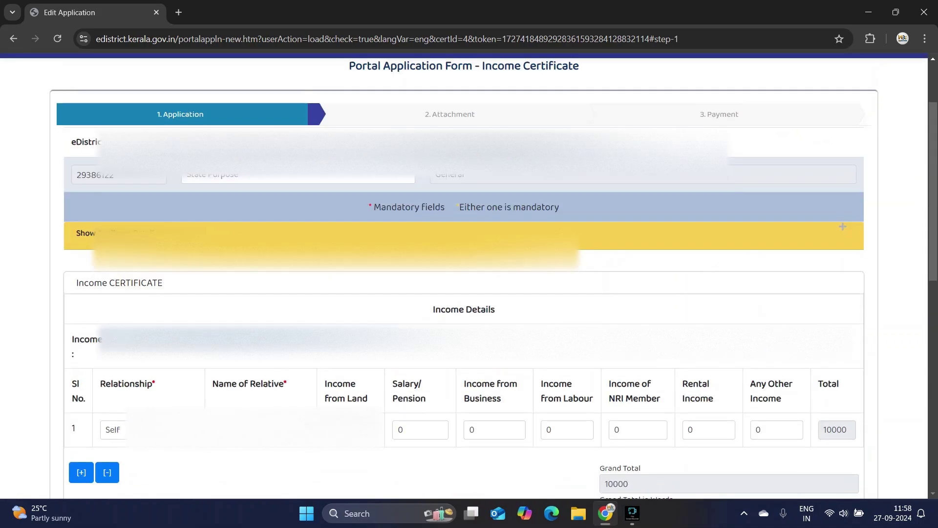
scroll(464, 274, up, 2)
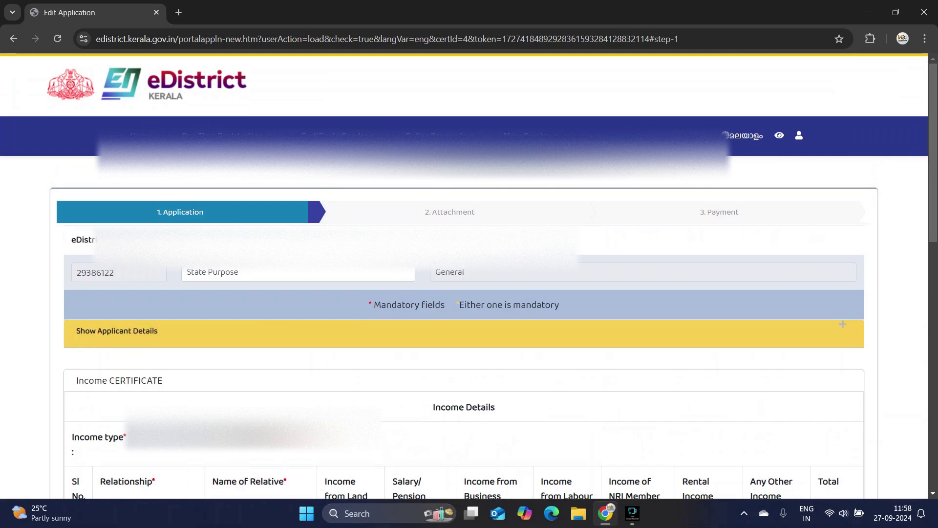
scroll(464, 274, down, 13)
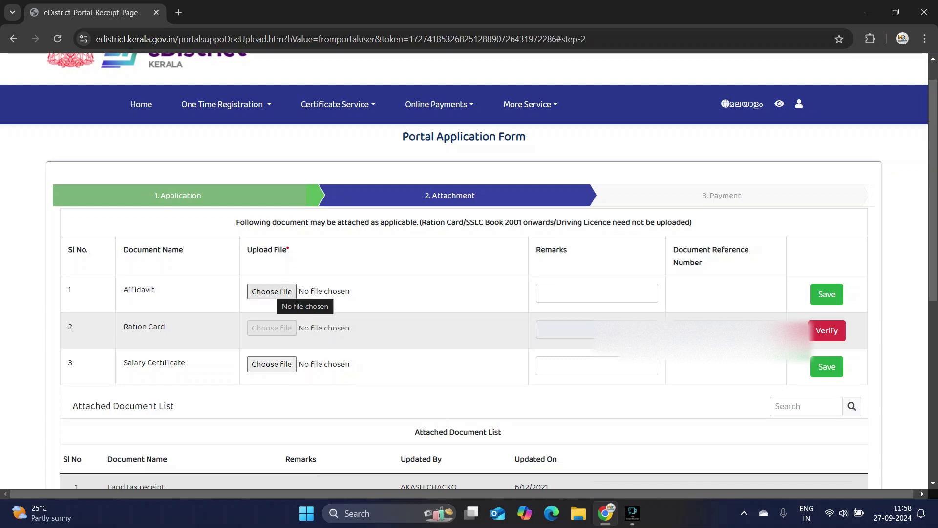
Review the supporting document upload rows and the attached document list, and continue to the payment stage
click(271, 364)
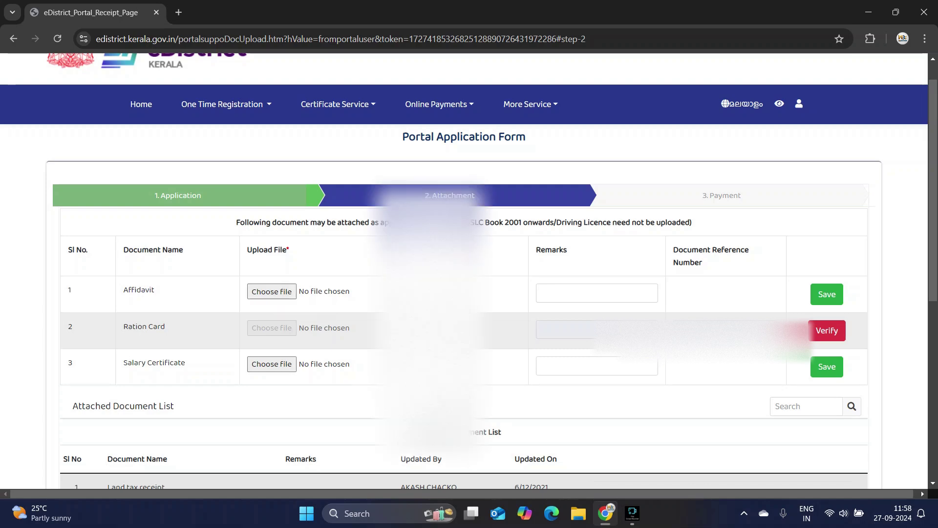
scroll(464, 269, down, 6)
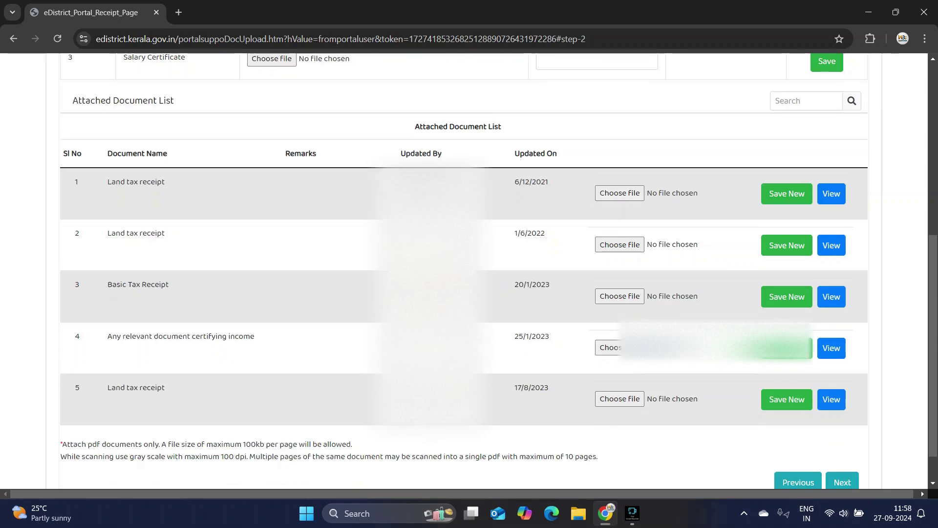
scroll(494, 271, down, 1)
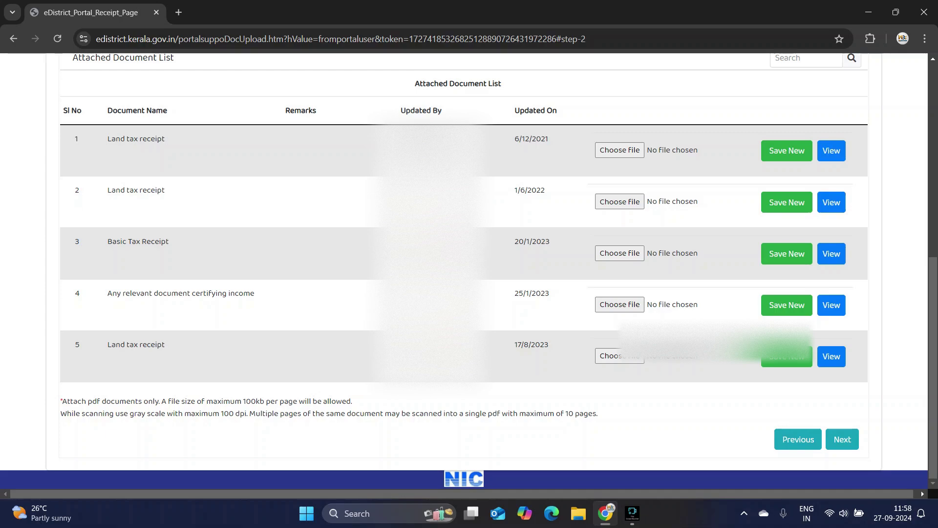
scroll(465, 269, up, 7)
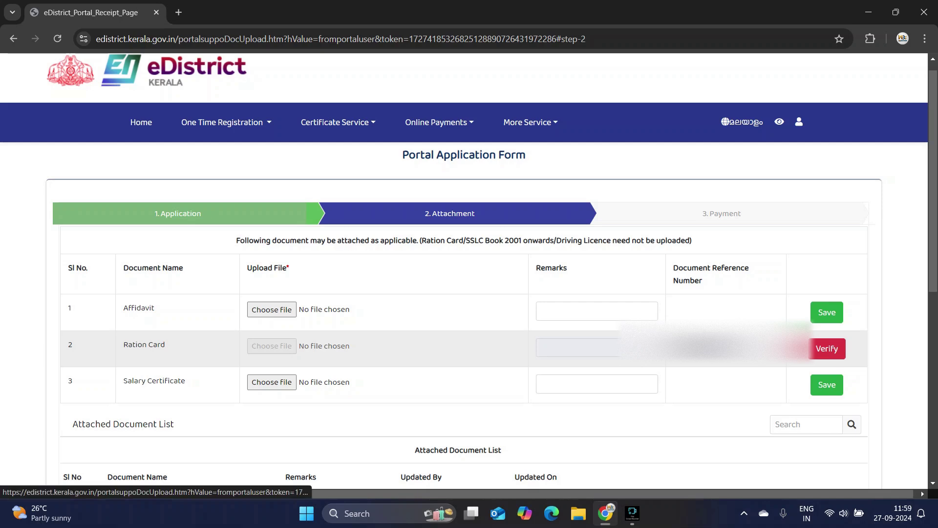
scroll(469, 269, down, 10)
scroll(469, 268, up, 10)
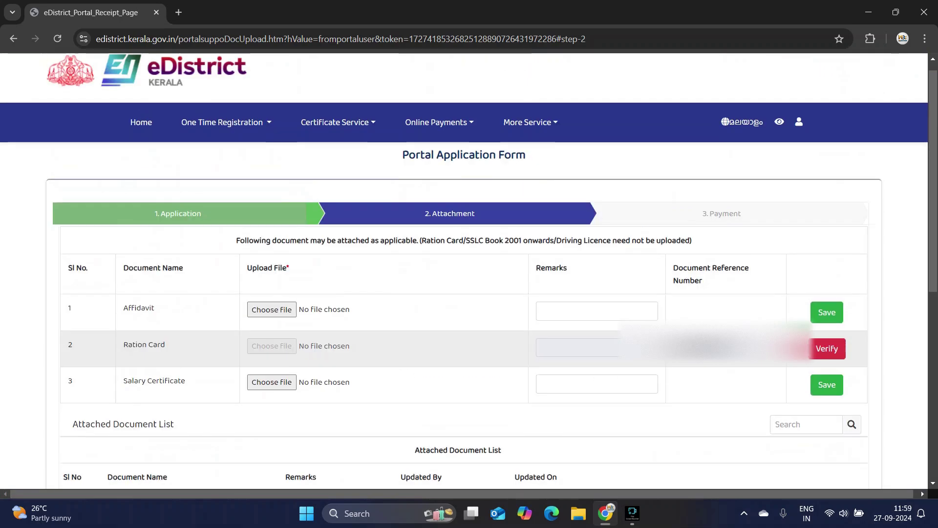
scroll(469, 269, down, 6)
scroll(469, 269, down, 2)
click(840, 437)
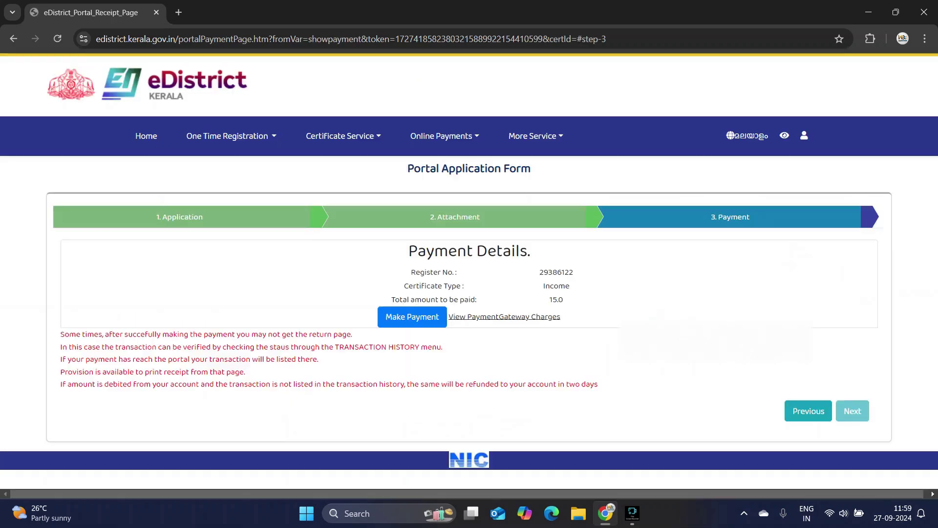
Examine the portal's certificate services, online payments and additional services, and return to the portal home page
click(343, 136)
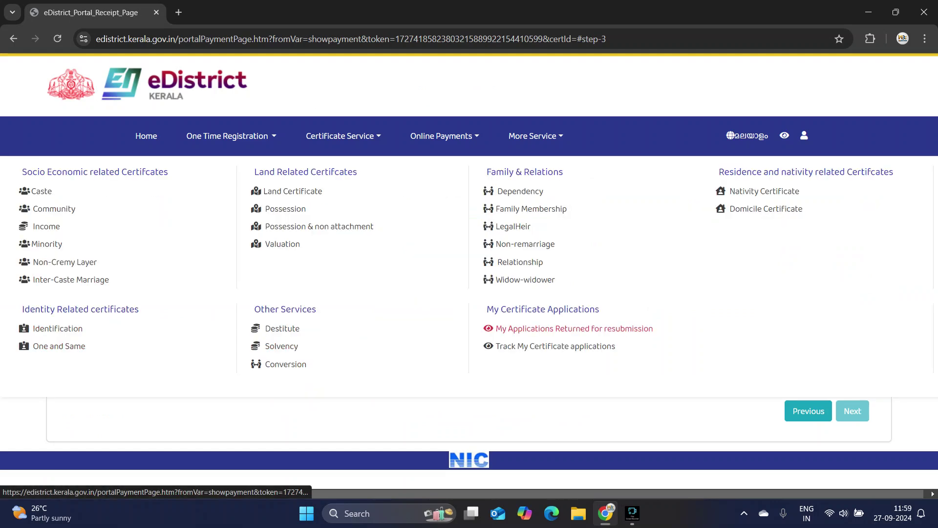
click(444, 136)
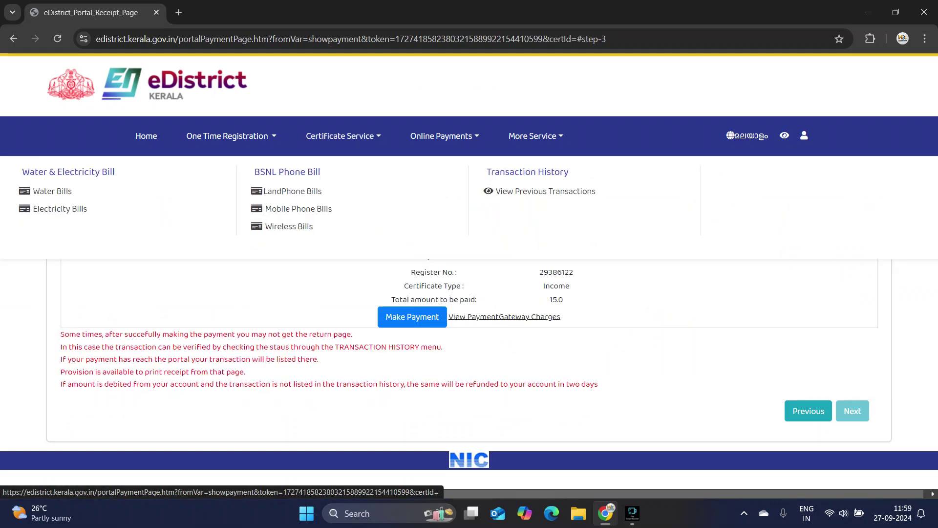
click(536, 136)
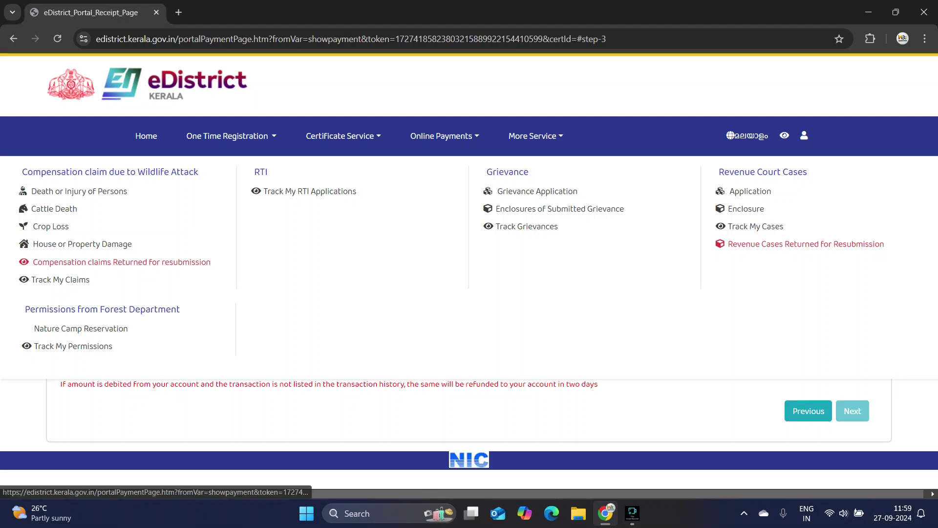
click(804, 136)
click(804, 135)
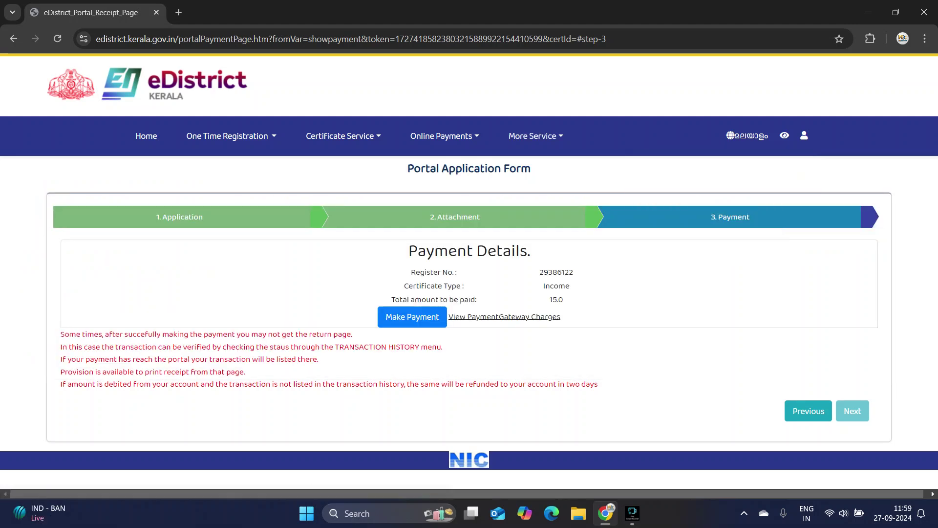
click(536, 135)
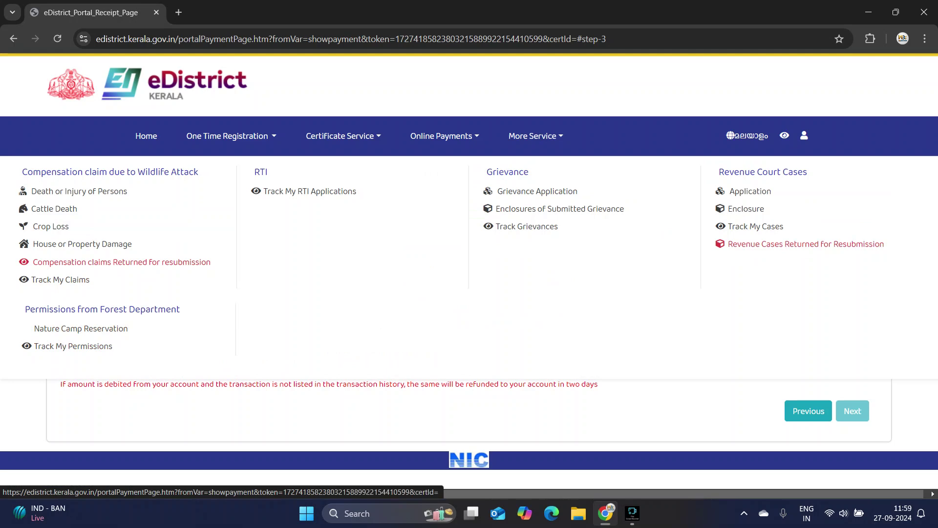
click(444, 135)
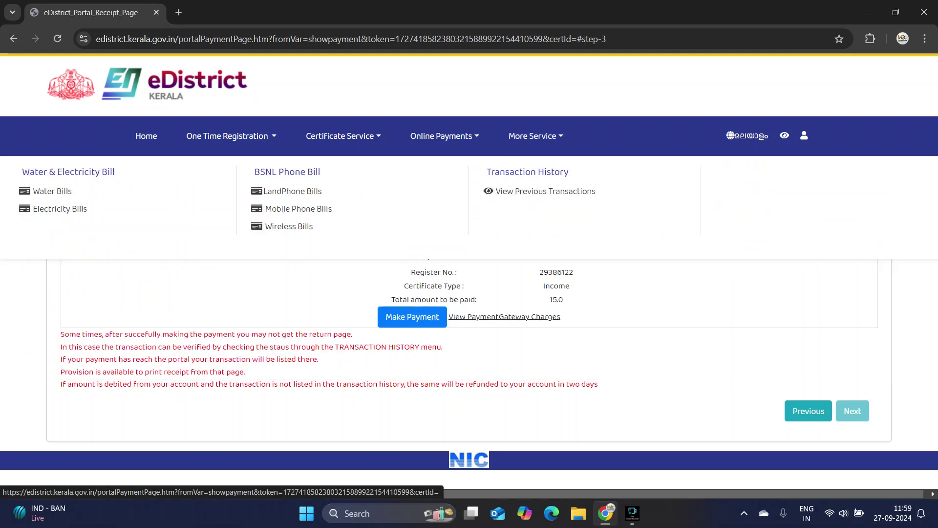
click(343, 135)
click(231, 136)
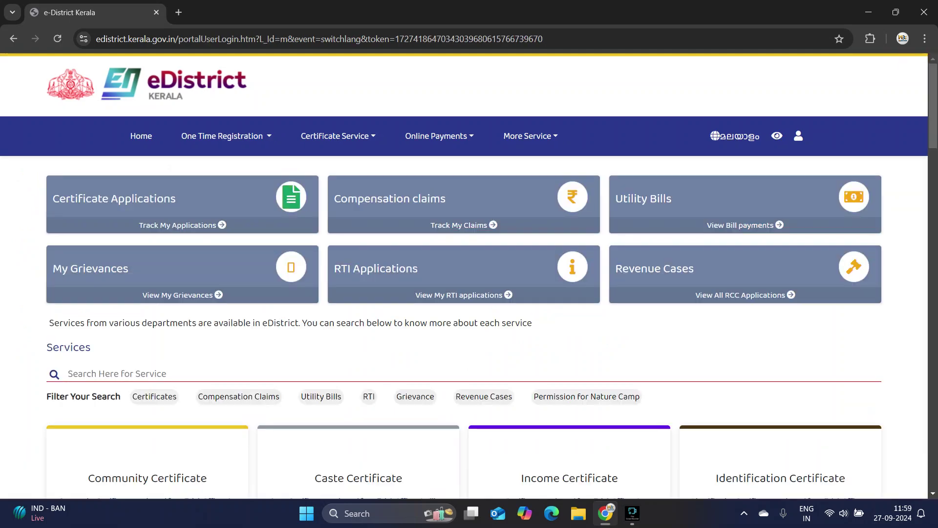
Check the tracking pages for certificate applications and RTI applications, and return to the portal home page
click(182, 225)
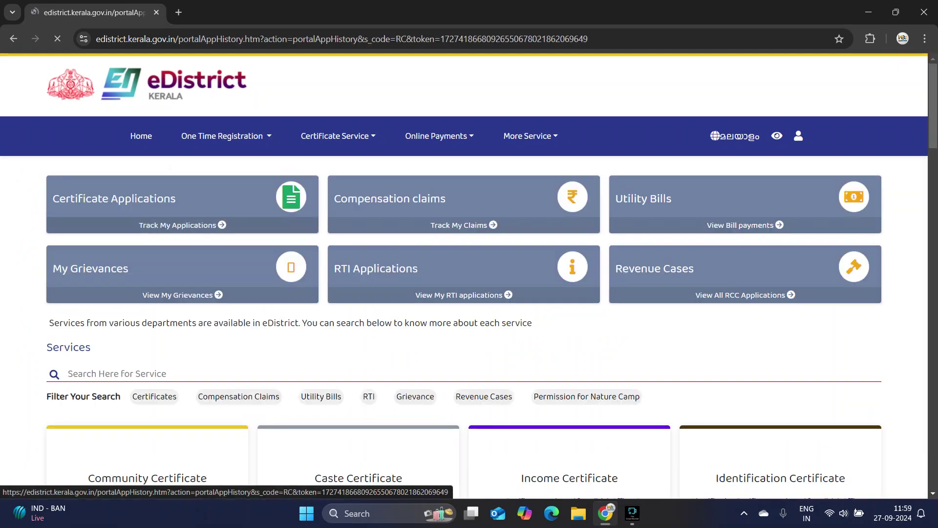
key(Return)
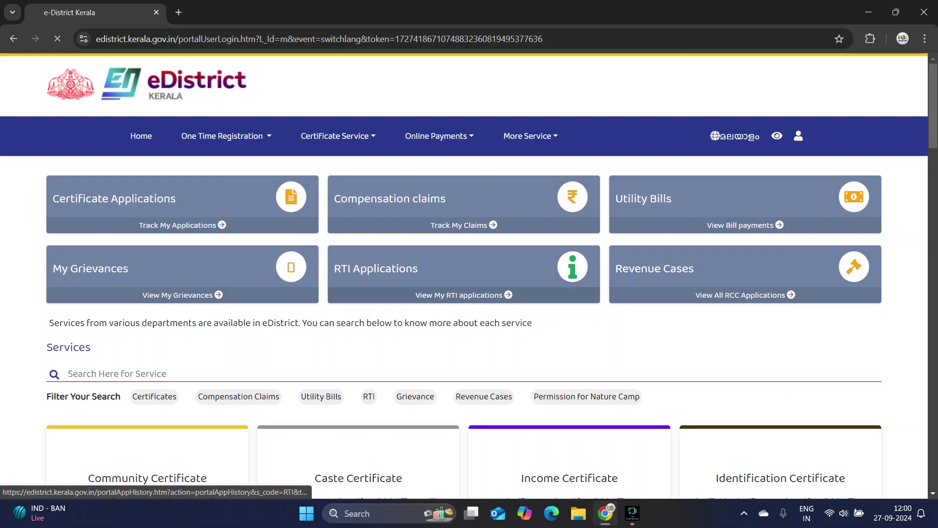
click(463, 294)
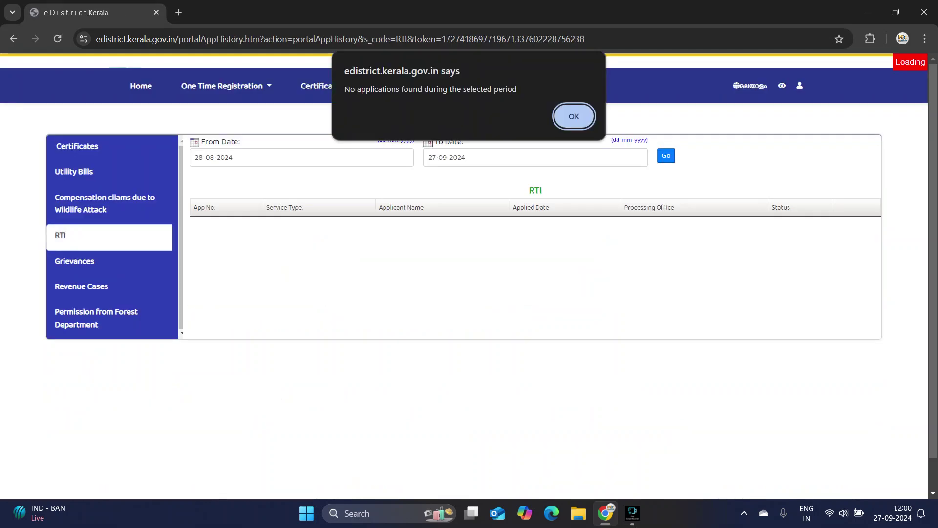
key(Return)
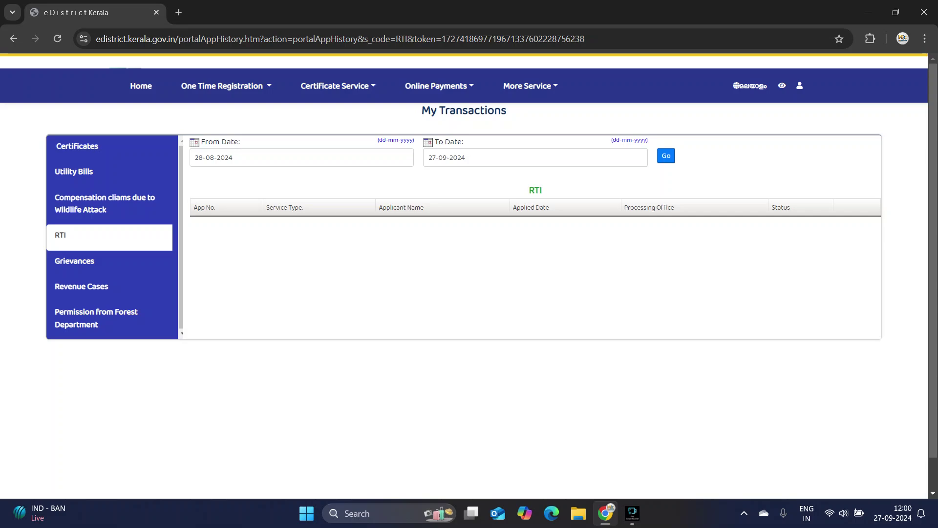
key(alt+Left)
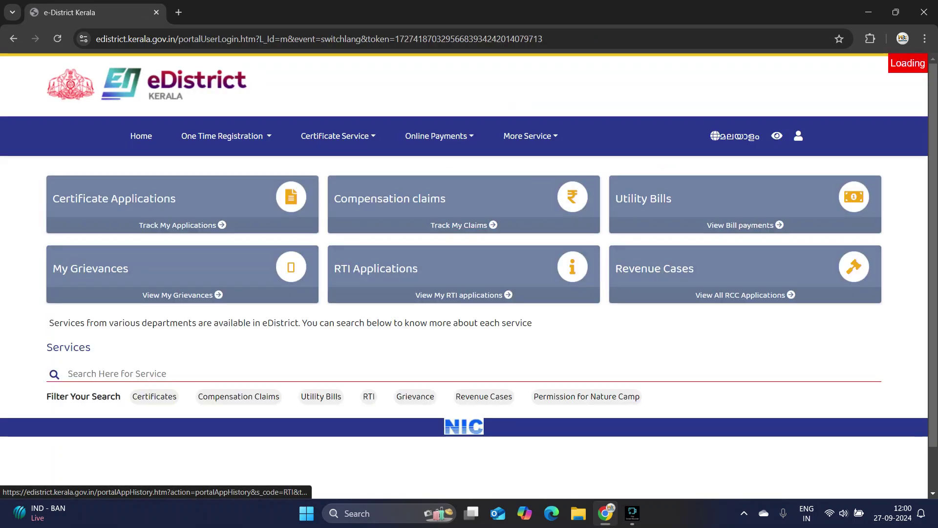
Examine the certificate categories and browse the home page's service cards down to the bill and eChallan payment services
mouse_move(338, 136)
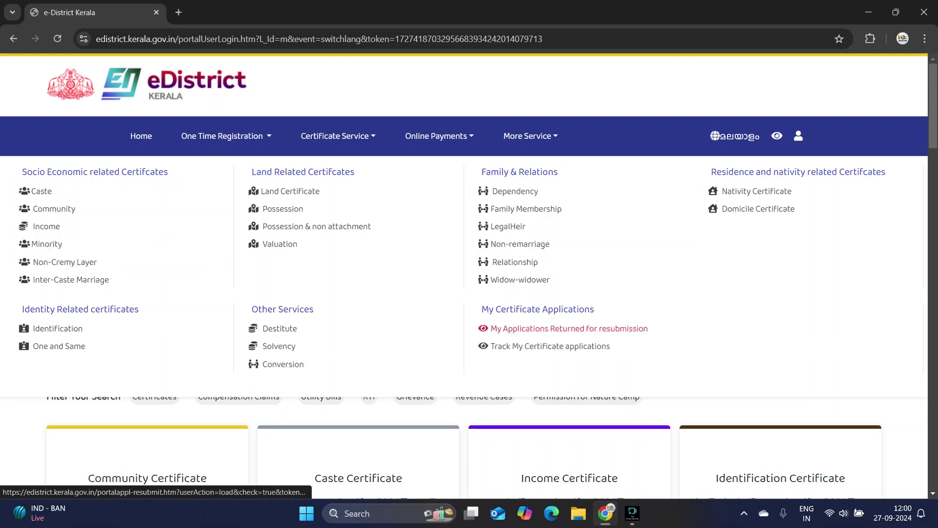
scroll(358, 220, down, 5)
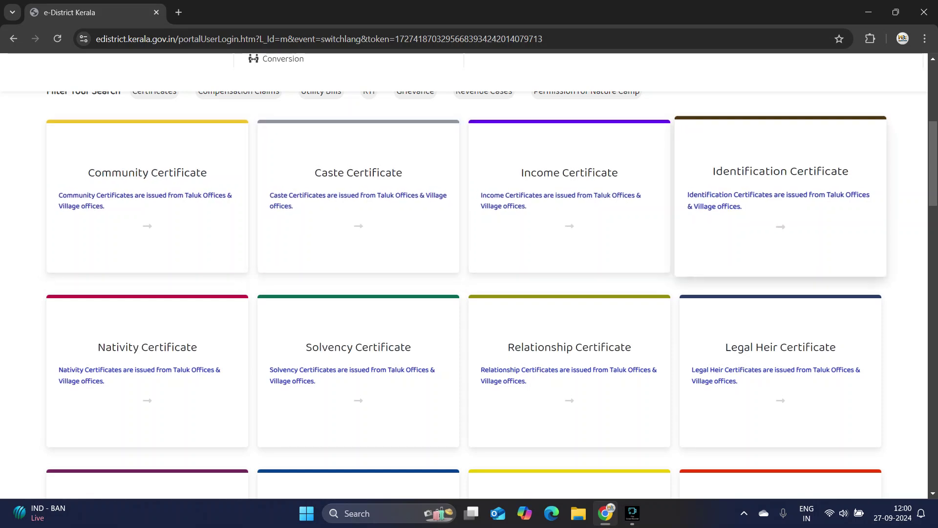
scroll(358, 293, down, 3)
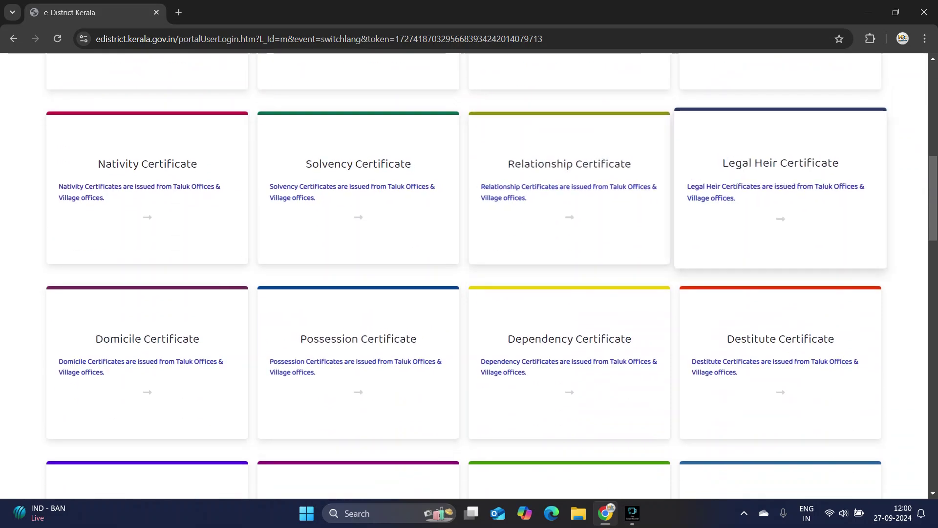
scroll(570, 342, down, 15)
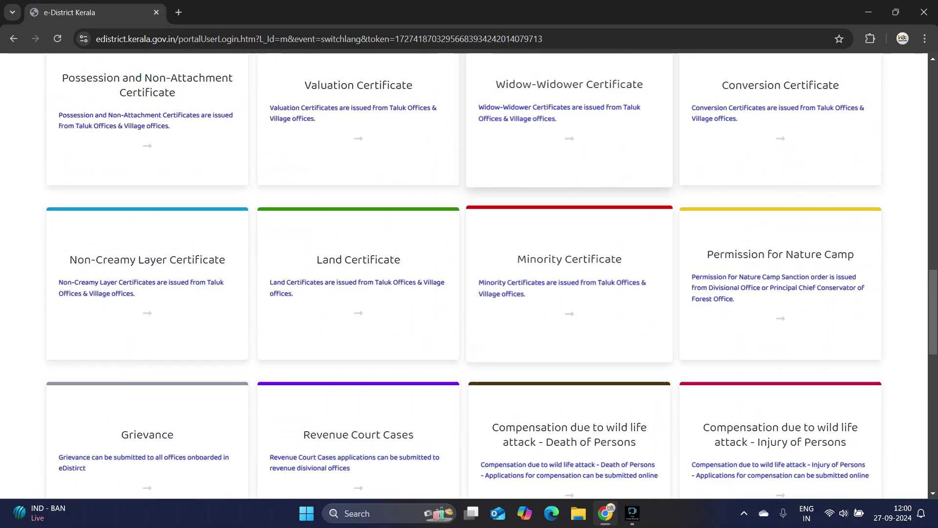
scroll(569, 342, down, 8)
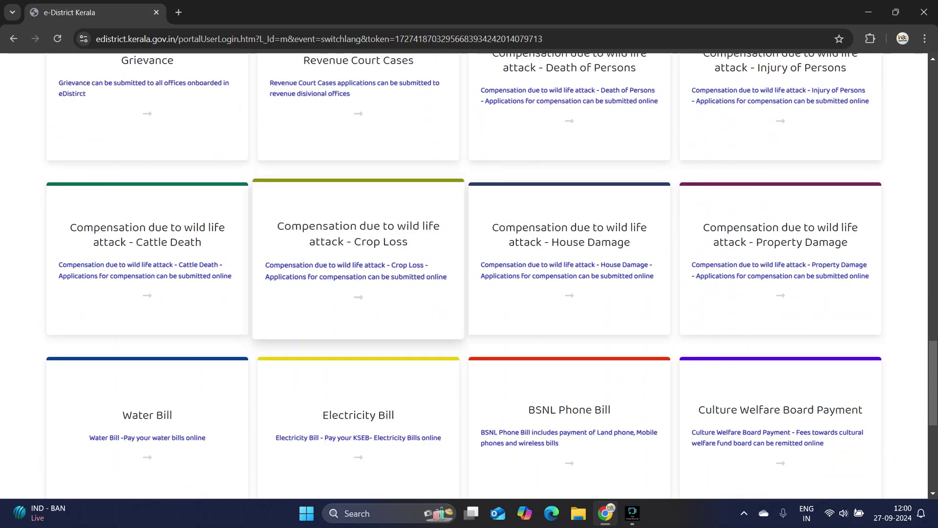
scroll(469, 274, up, 13)
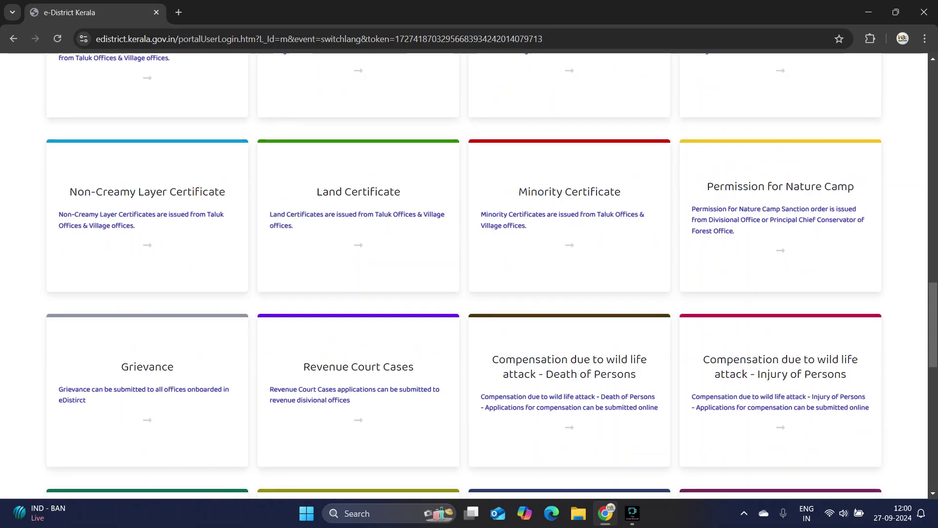
scroll(469, 274, down, 14)
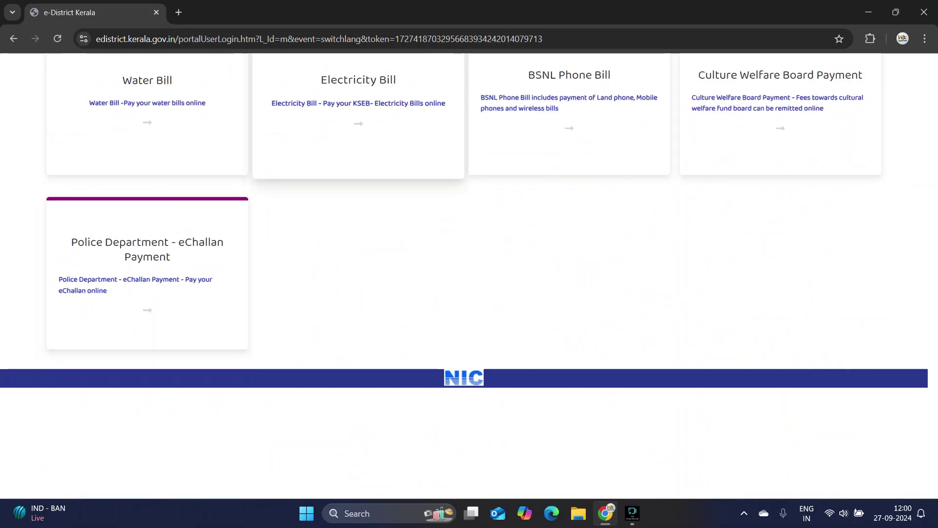
Open the Electricity Bill payment service and dismiss its instructions to view the KSEB bill collection form
click(359, 112)
key(Return)
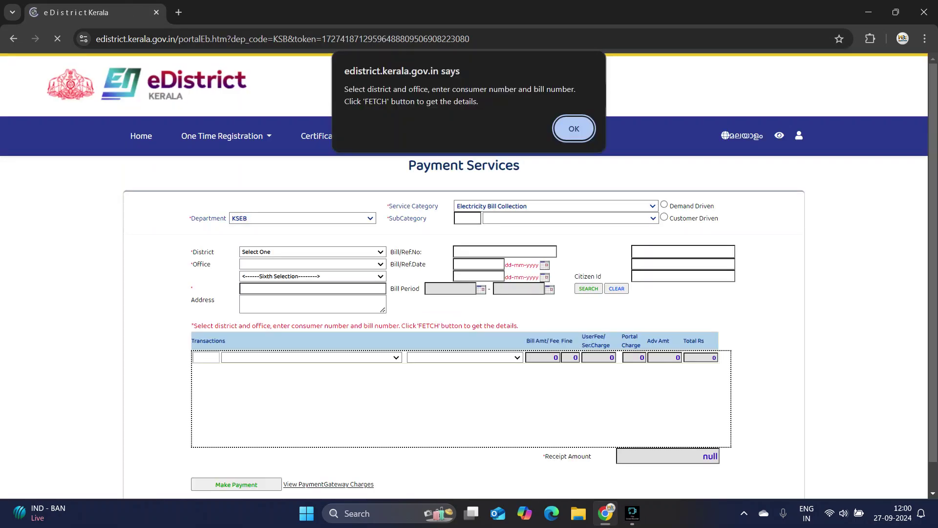
key(Return)
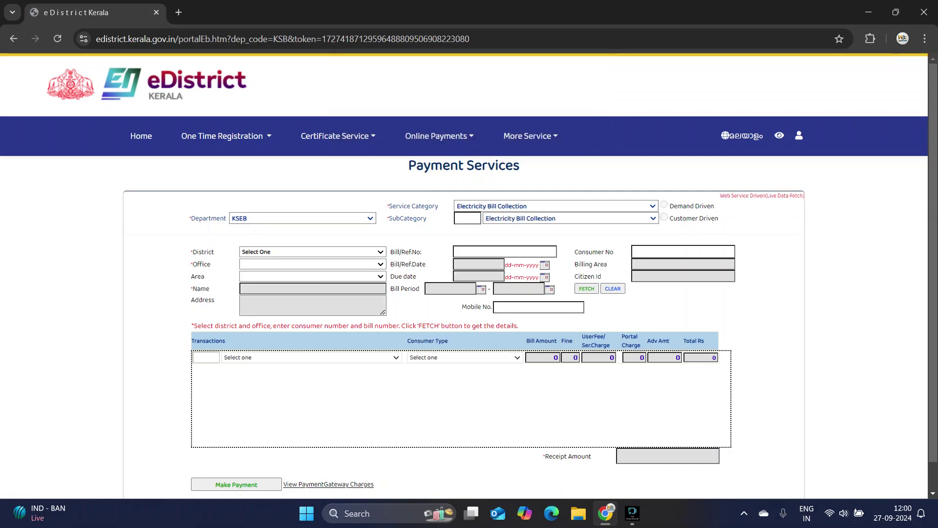
Try to return from the electricity bill payment form to the earlier portal page, dismissing the repeated instructions
key(alt+Left)
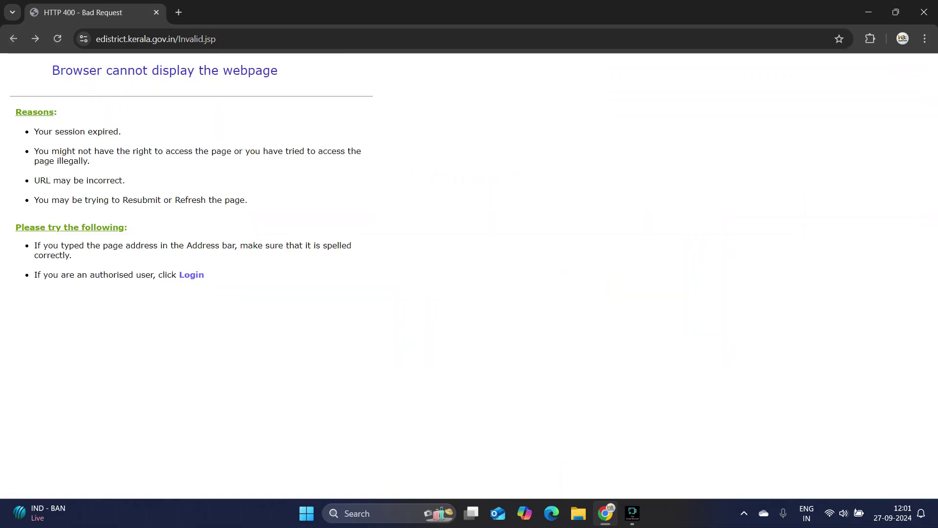
key(alt+Right)
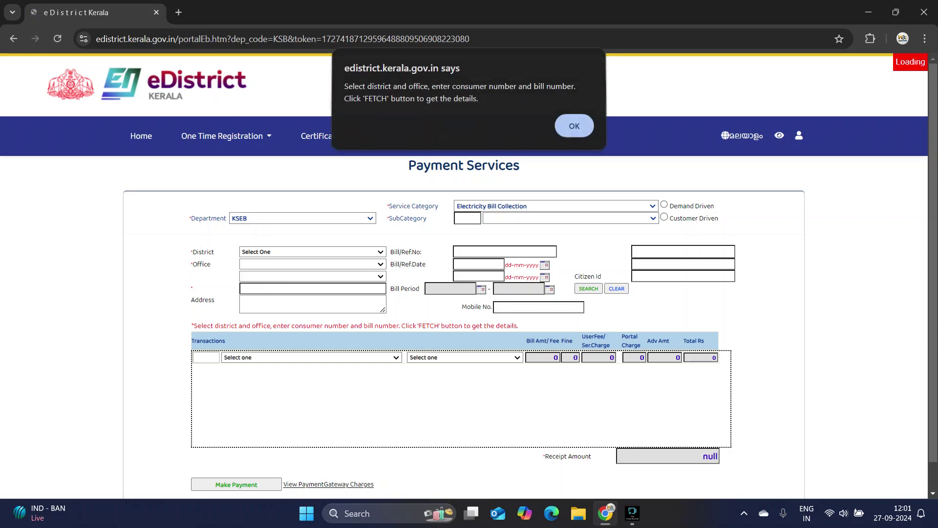
key(Return)
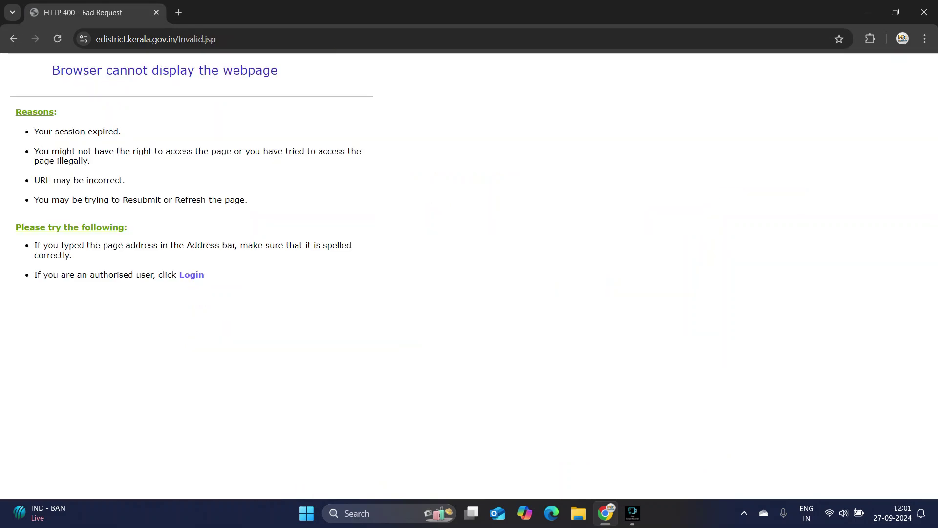
key(alt+Left)
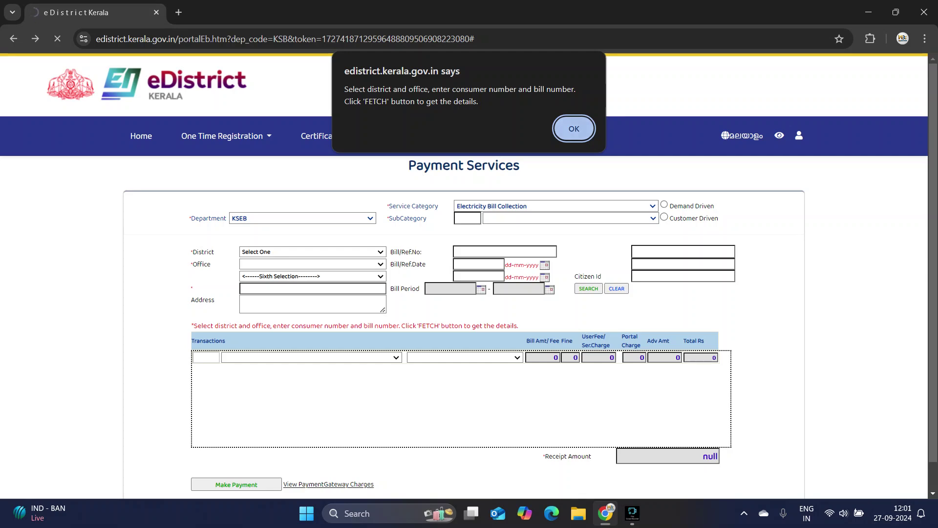
key(Return)
key(alt+Left)
key(Return)
key(alt+Left)
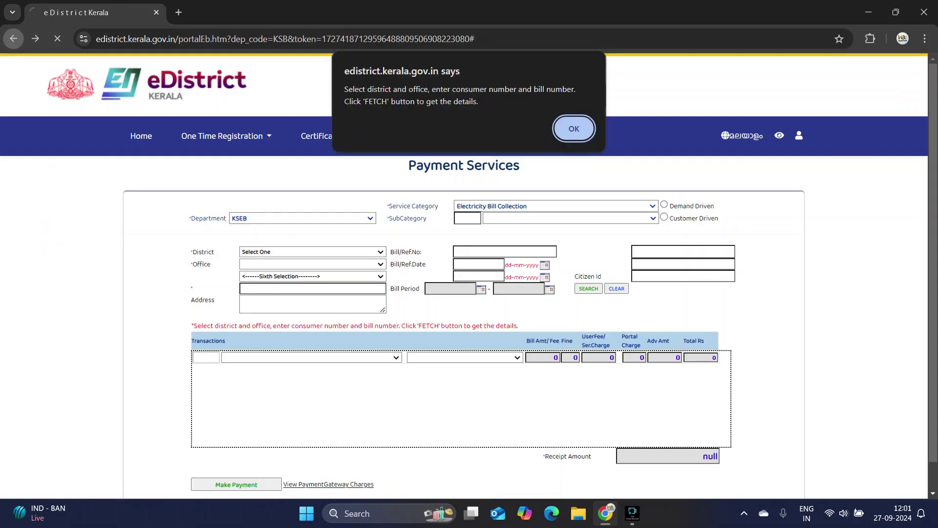